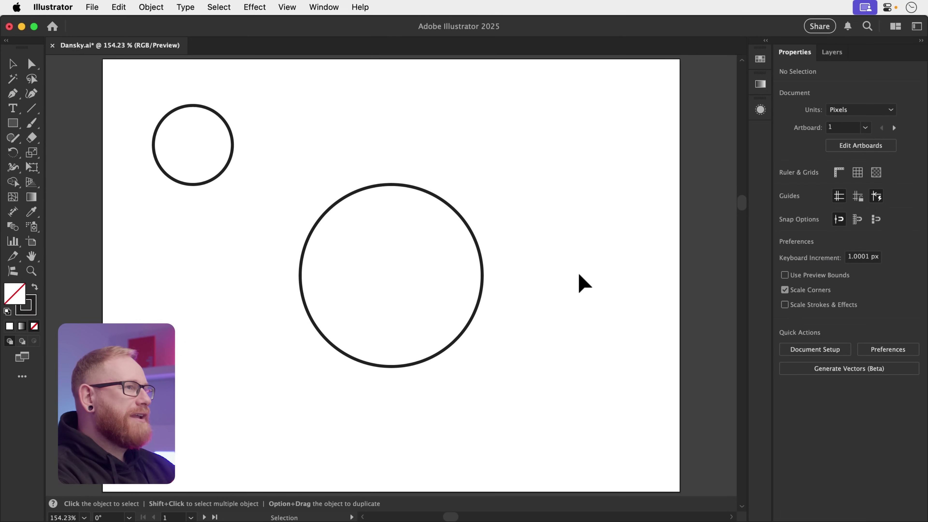
Step: Center the small circle horizontally and vertically on the big circle, then deselect both
left_click_drag(147, 98, 485, 345)
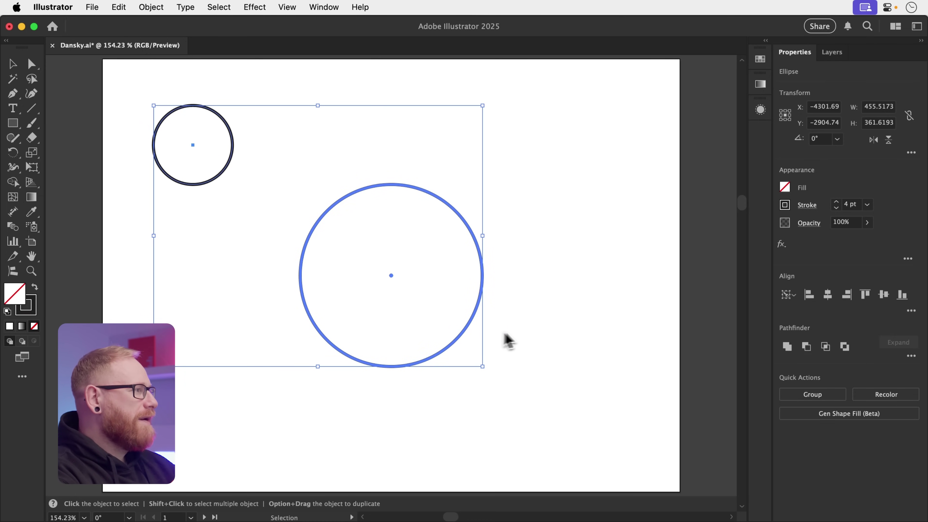
left_click(827, 296)
left_click(884, 295)
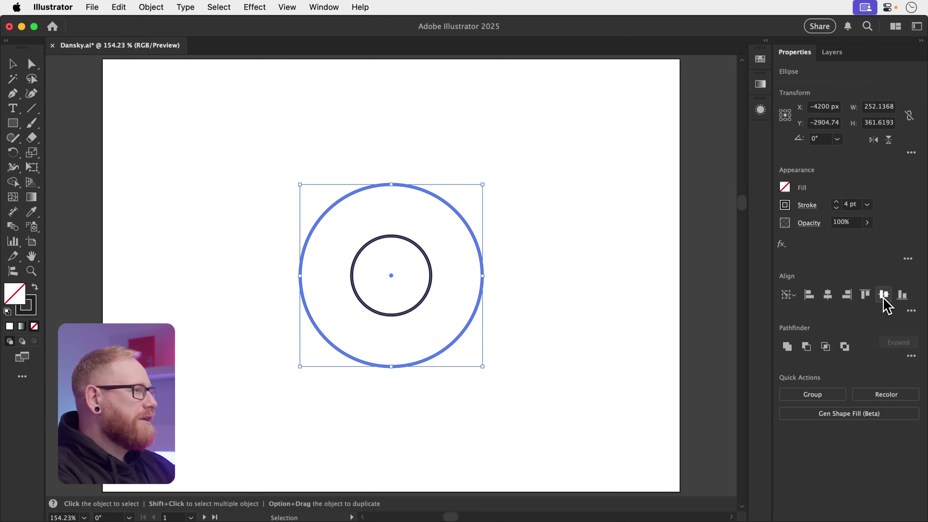
left_click(585, 280)
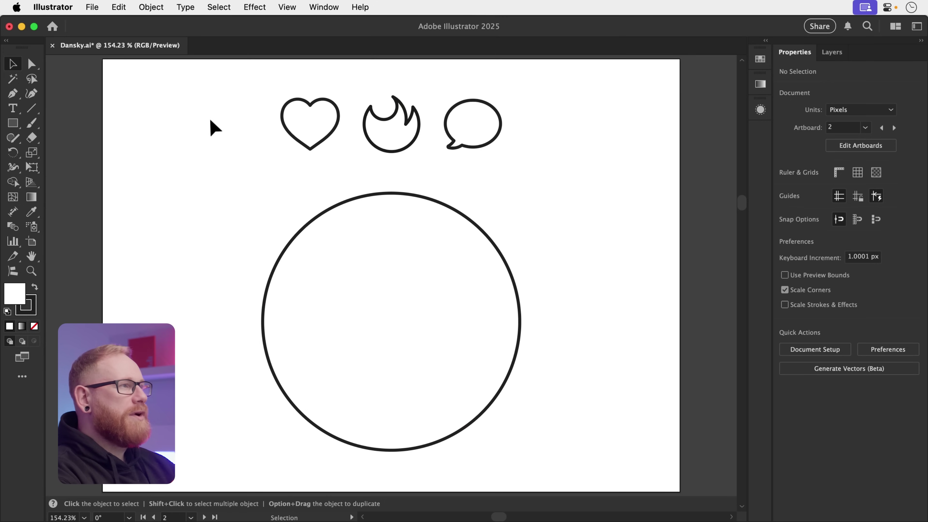
Step: Place the heart, flame and speech bubble on the big circle's path and rotate them around it
left_click_drag(209, 120, 550, 347)
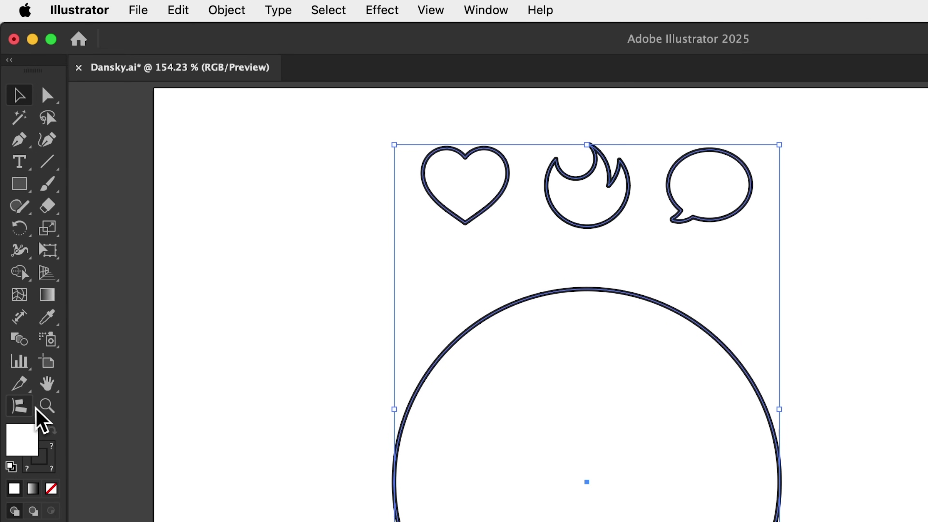
left_click(28, 408)
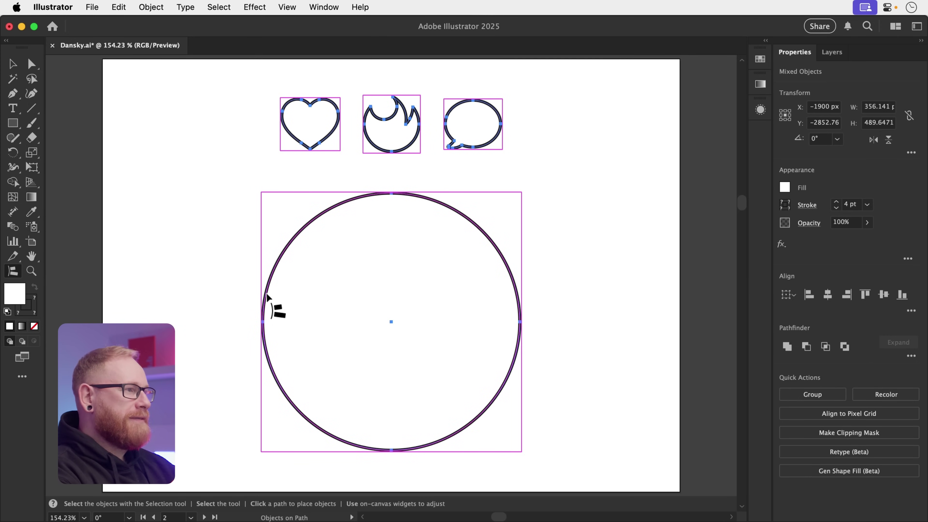
left_click(267, 293)
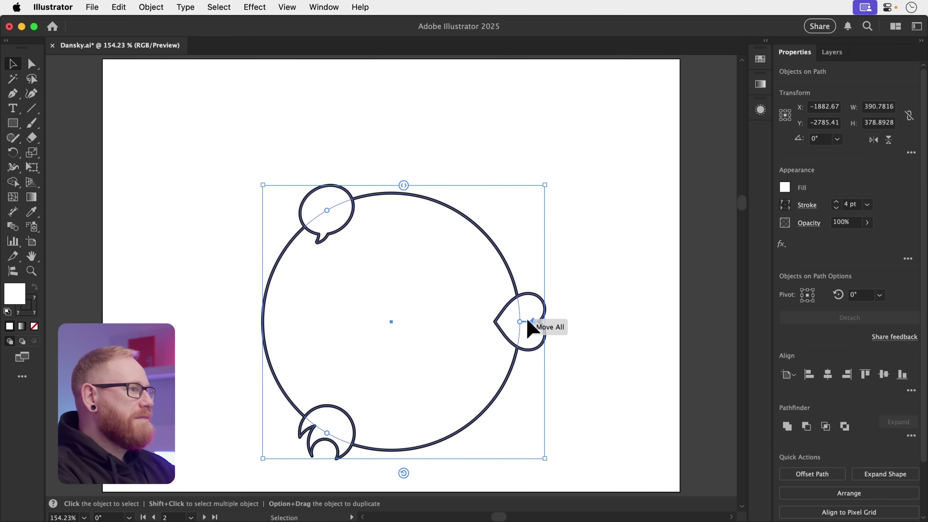
left_click_drag(533, 322, 339, 203)
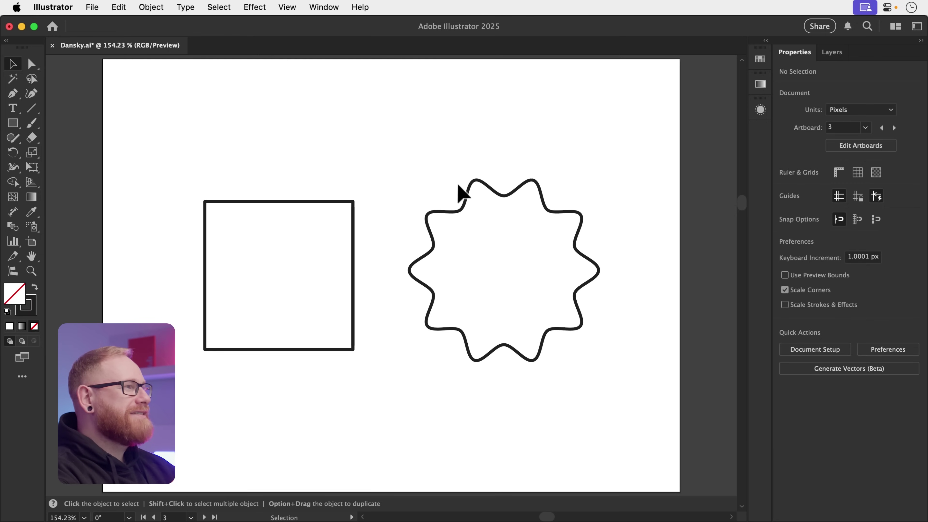
Step: Copy the wavy circle's Zig Zag appearance onto the square via the Appearance panel
left_click(701, 32)
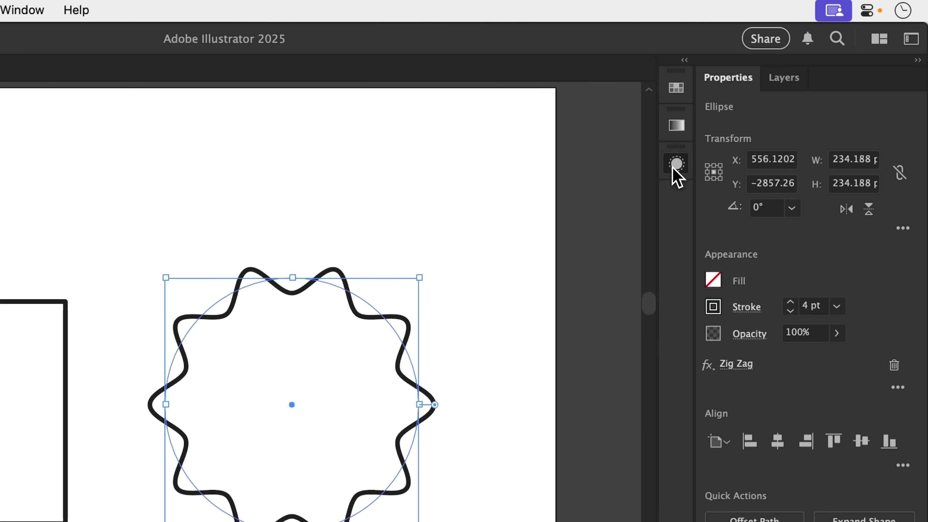
left_click(760, 110)
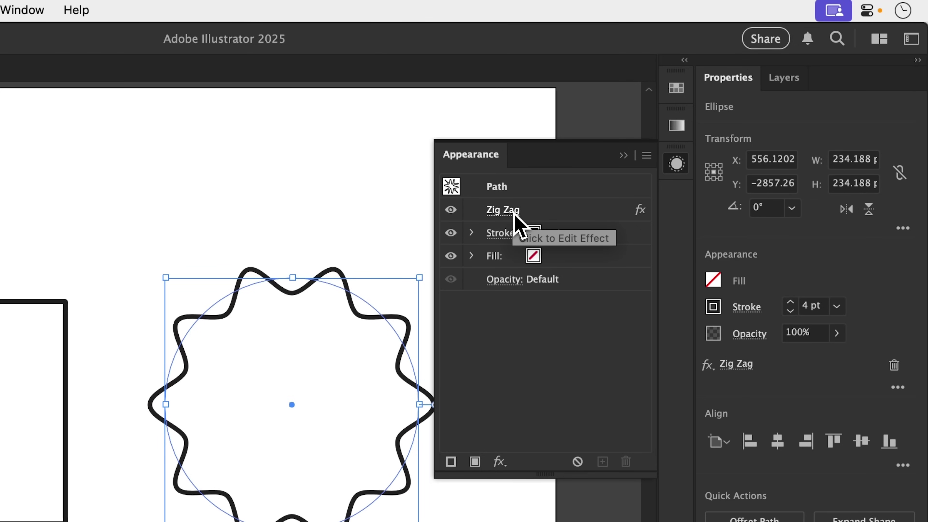
left_click(453, 194)
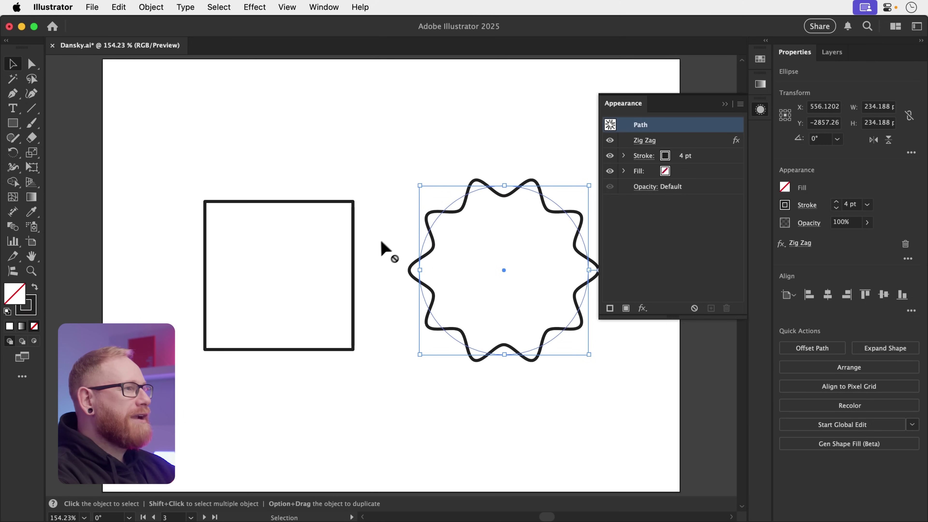
left_click_drag(357, 258, 353, 260)
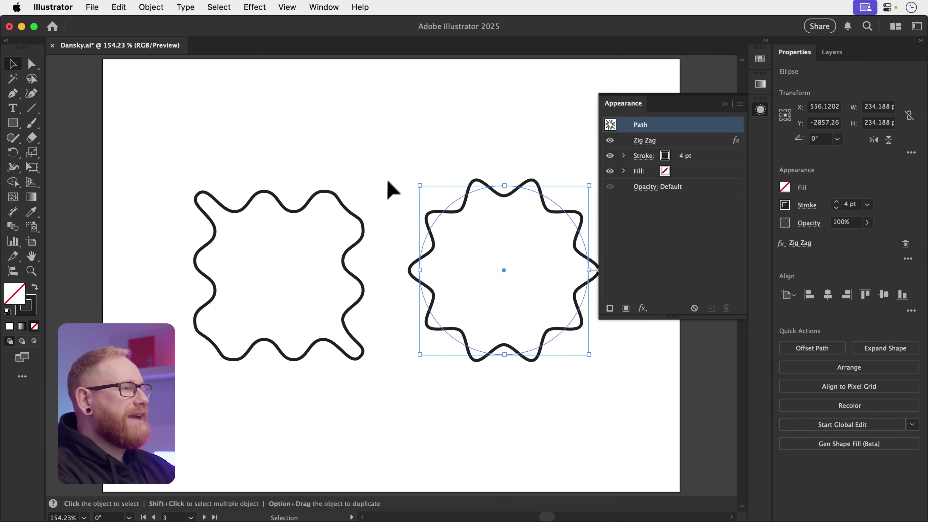
left_click(392, 171)
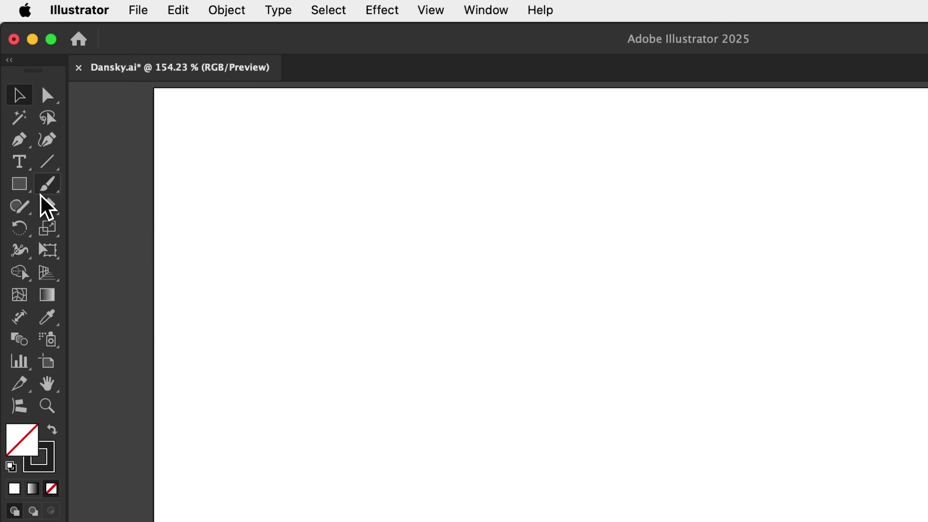
Step: Draw a star with the Star Tool, position it, and drag its widget to change the point count
left_click(32, 191)
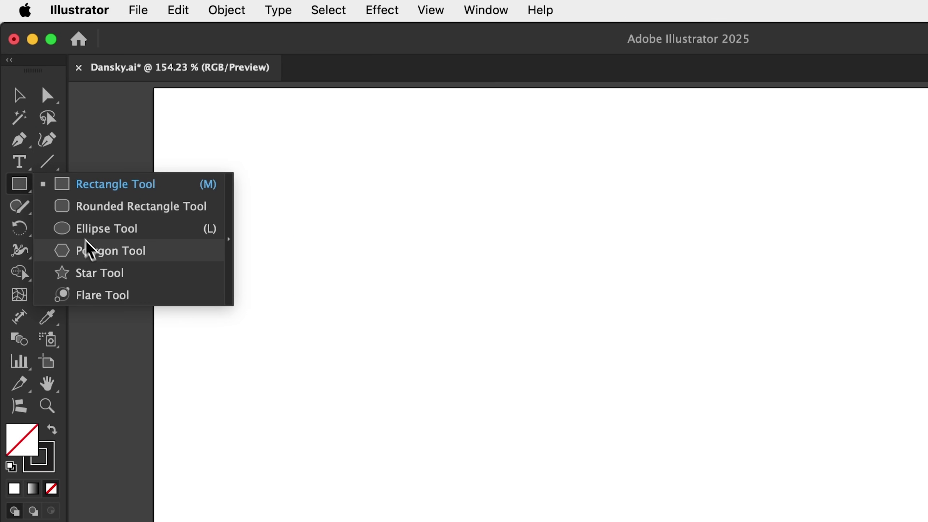
left_click(112, 275)
left_click_drag(530, 337, 559, 365)
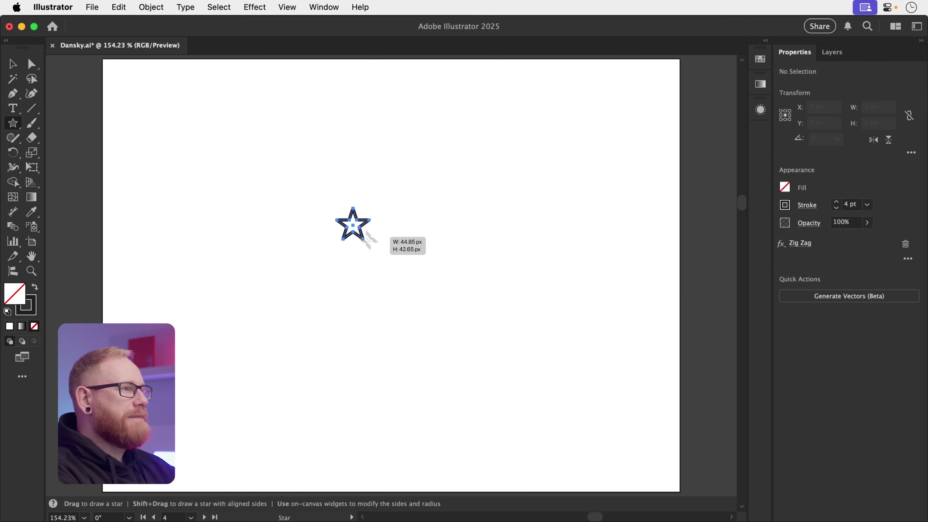
left_click_drag(373, 244, 441, 337)
key("v")
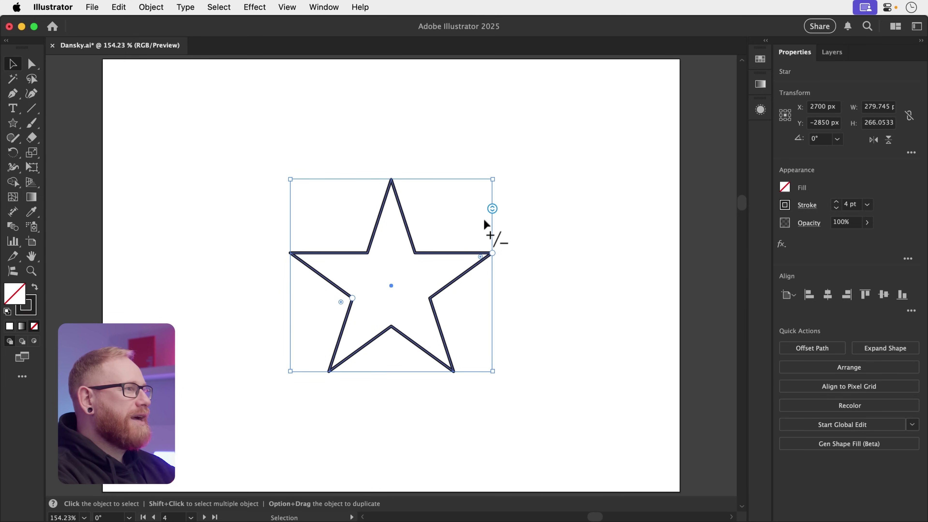
left_click_drag(492, 208, 480, 188)
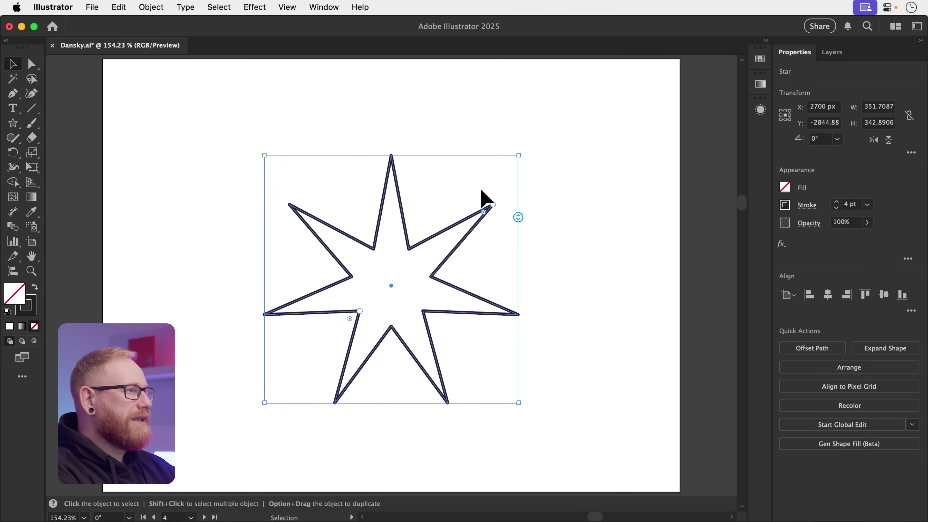
left_click(481, 190)
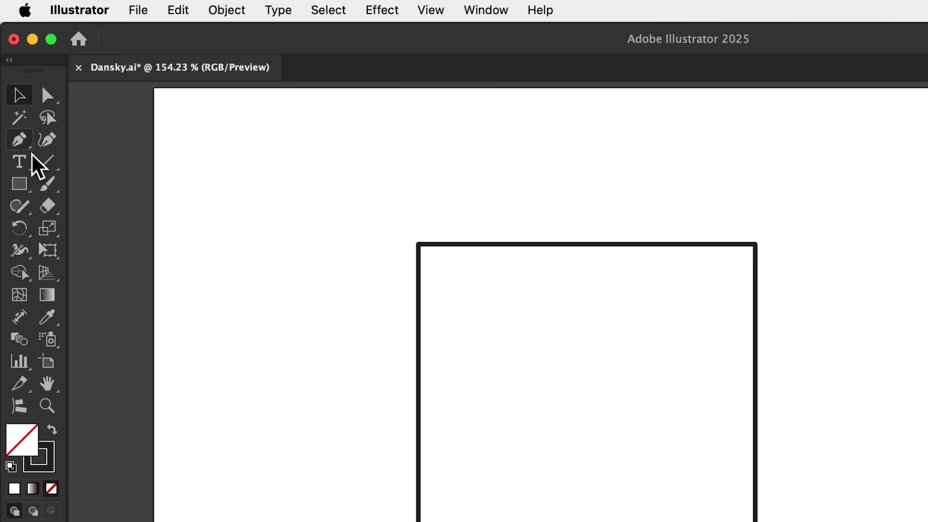
Step: Curve the square's left, top and right edges outward with the Anchor Point Tool, redoing the right edge
left_click(16, 98)
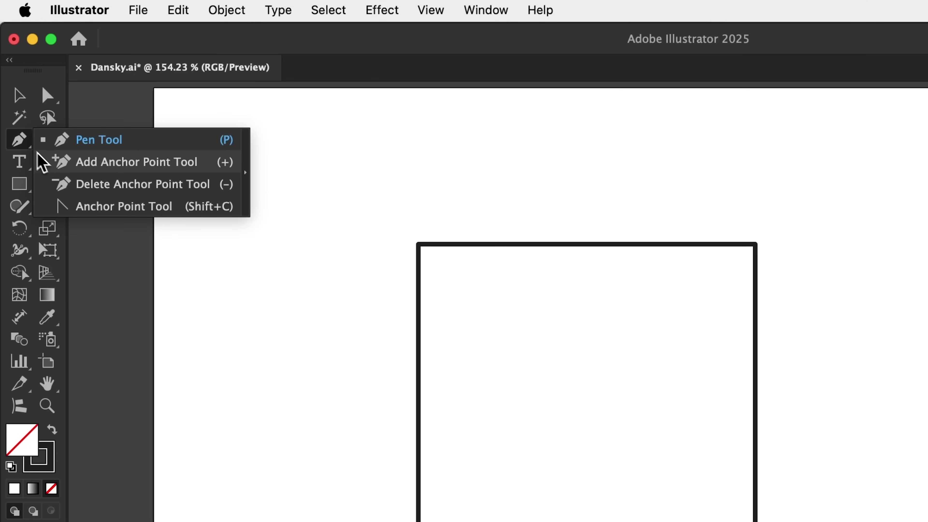
left_click(122, 206)
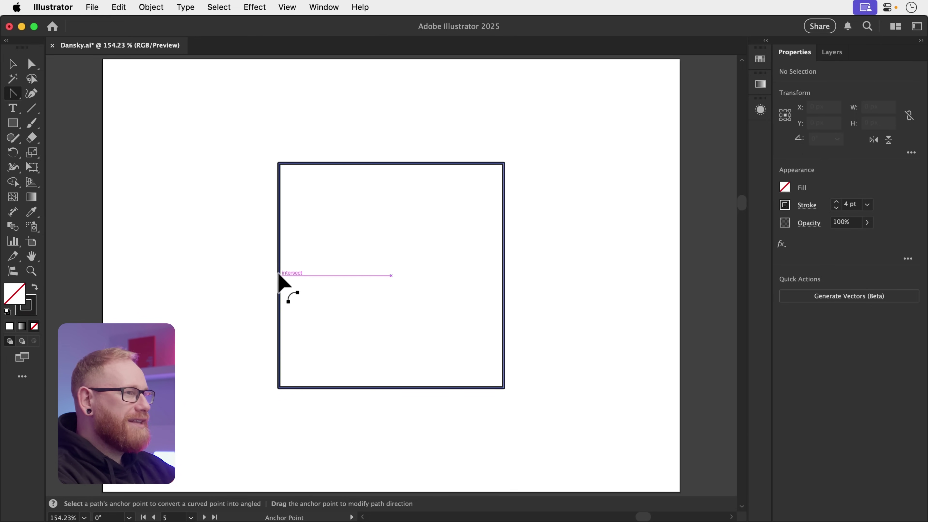
left_click_drag(278, 274, 159, 271)
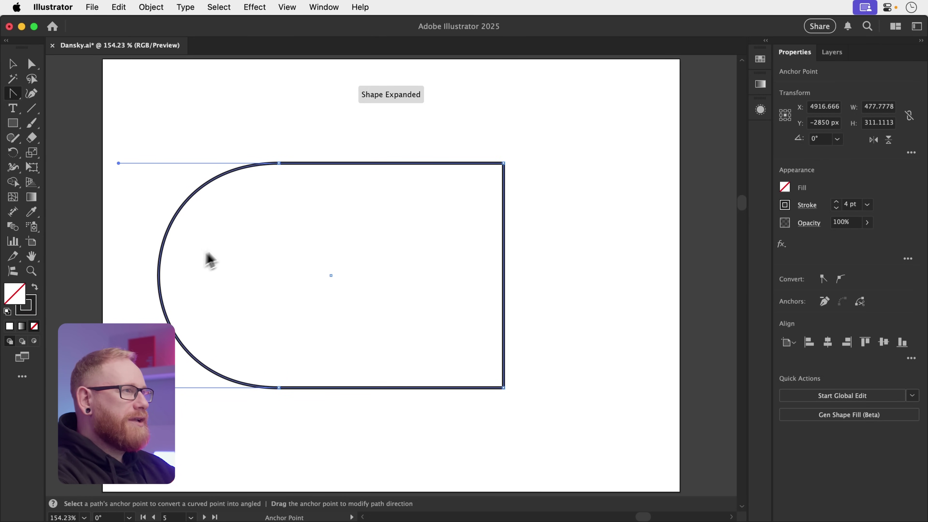
left_click_drag(388, 164, 386, 67)
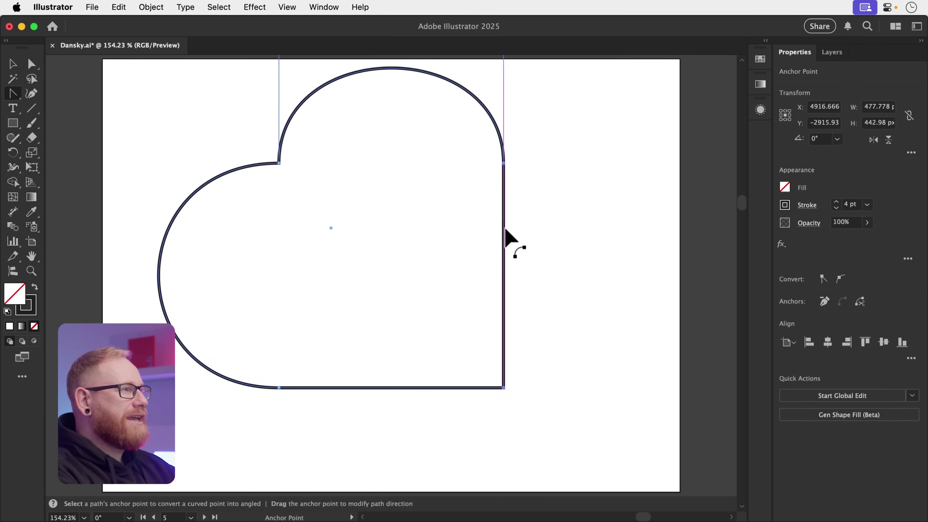
left_click_drag(505, 228, 438, 250)
key("super+z")
left_click_drag(505, 272, 625, 311)
key("v")
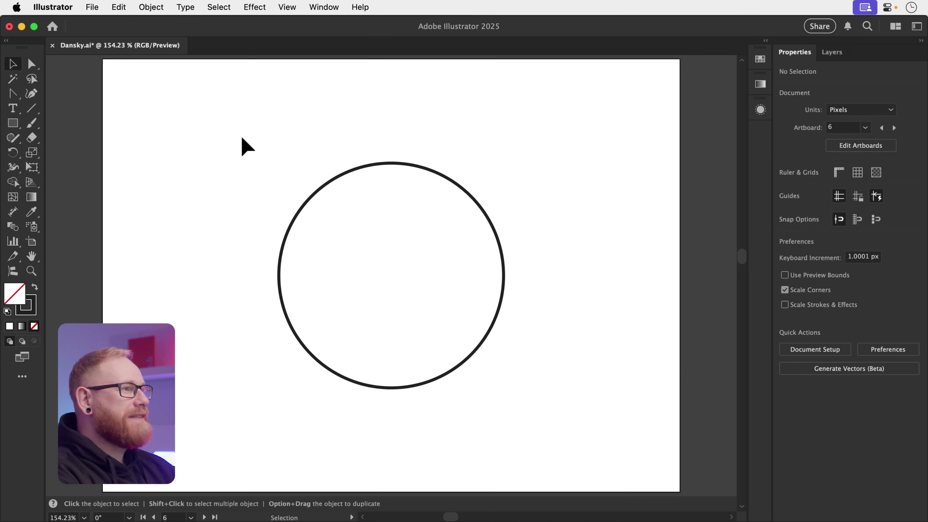
Step: Apply an Inflate warp with 59% bend to the circle
left_click(333, 178)
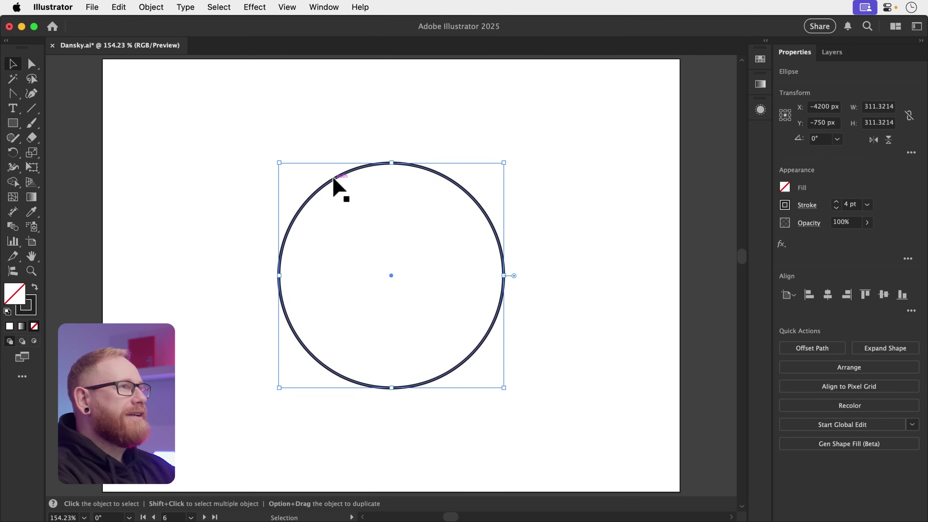
left_click(260, 11)
mouse_move(347, 215)
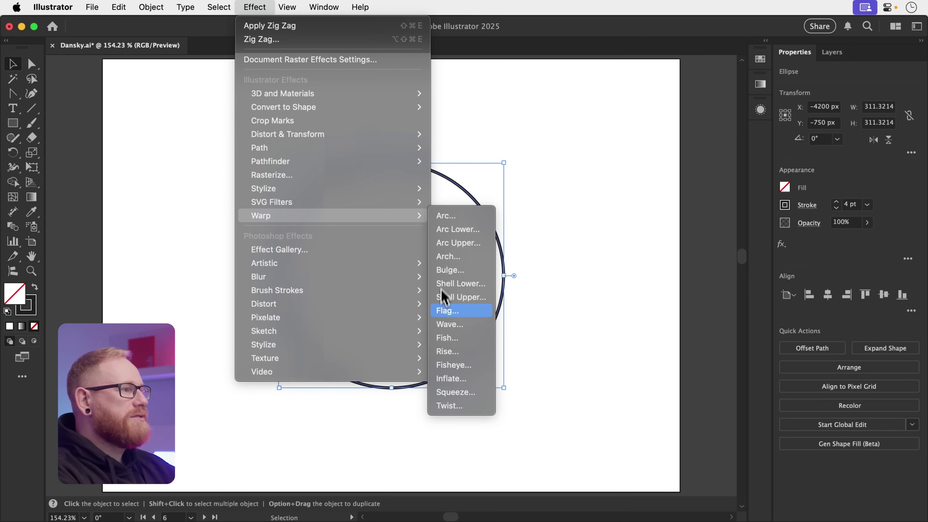
left_click(444, 380)
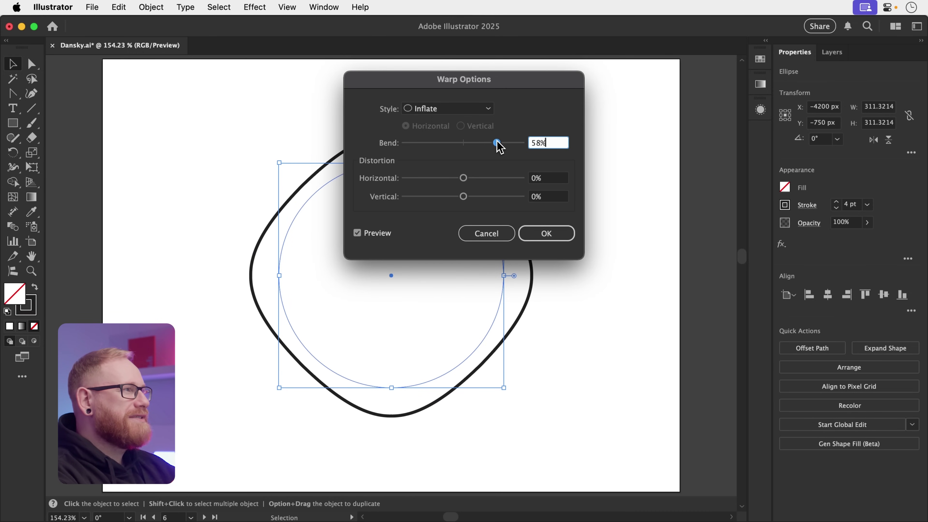
left_click_drag(498, 141, 499, 142)
left_click(546, 233)
Step: Rotate the warped circle and expand its appearance into a real outline
key("r")
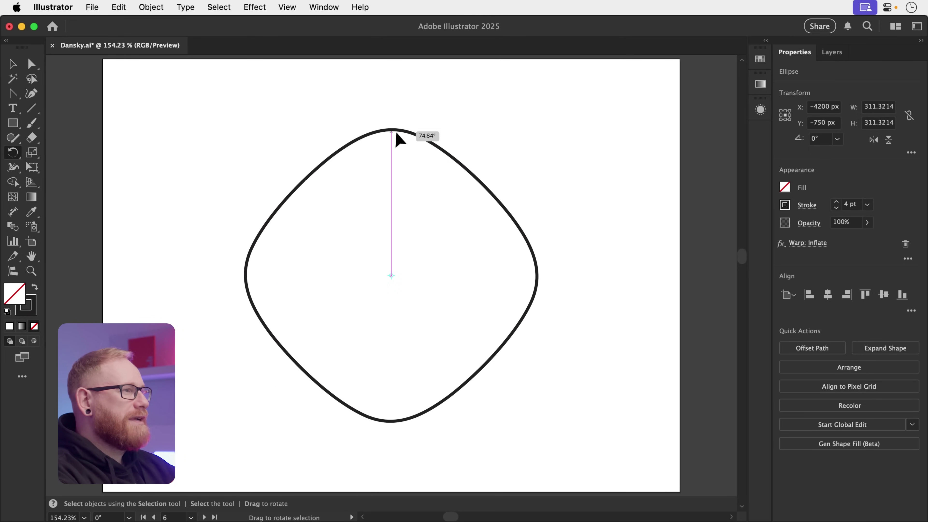
left_click_drag(260, 179, 265, 145)
key("v")
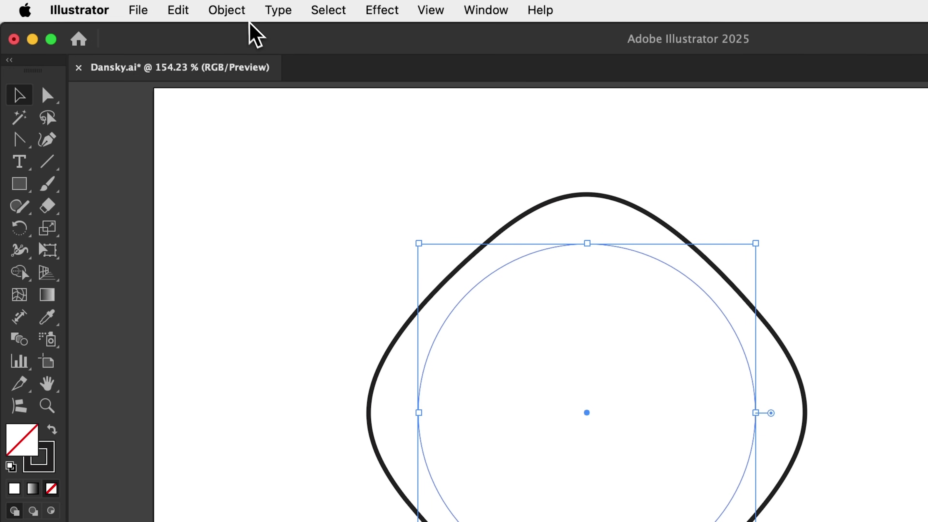
left_click(162, 10)
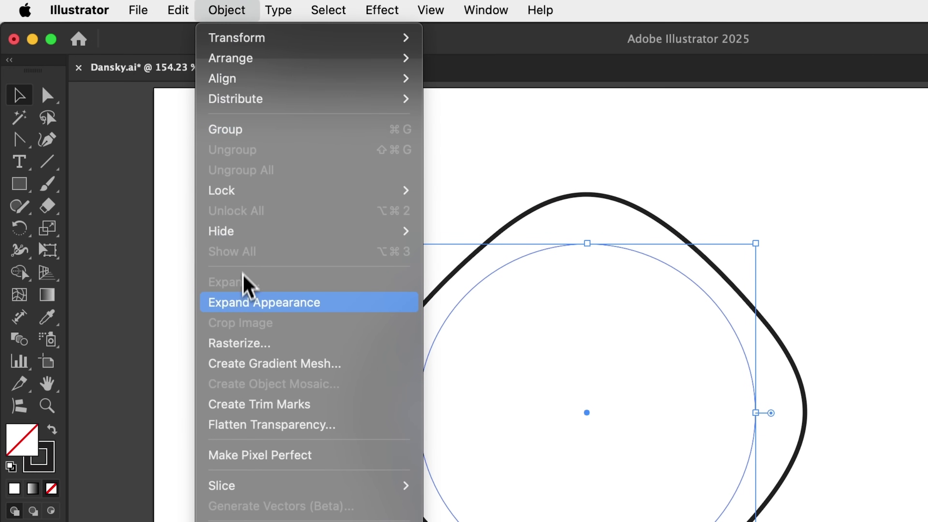
left_click(242, 302)
Step: Rotate the expanded shape to exactly -45° about its centre and deselect it
key("r")
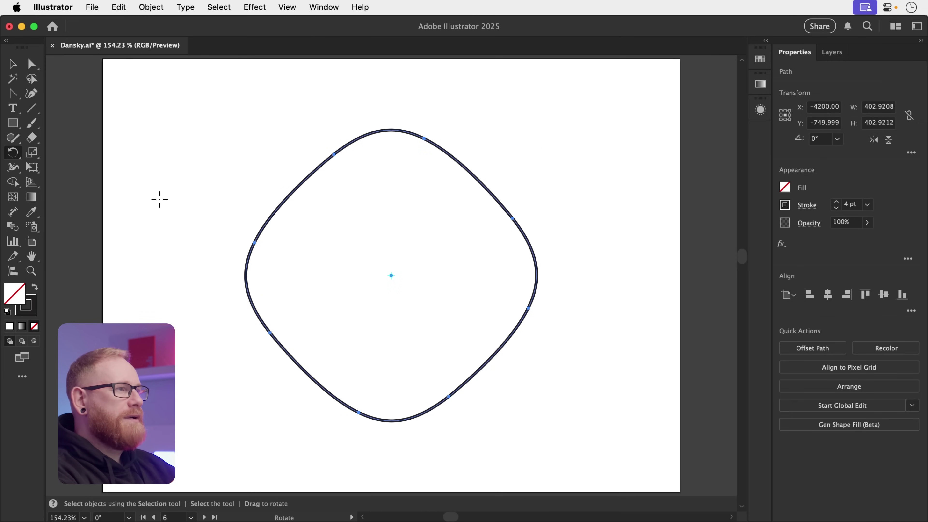
left_click_drag(239, 298, 490, 203)
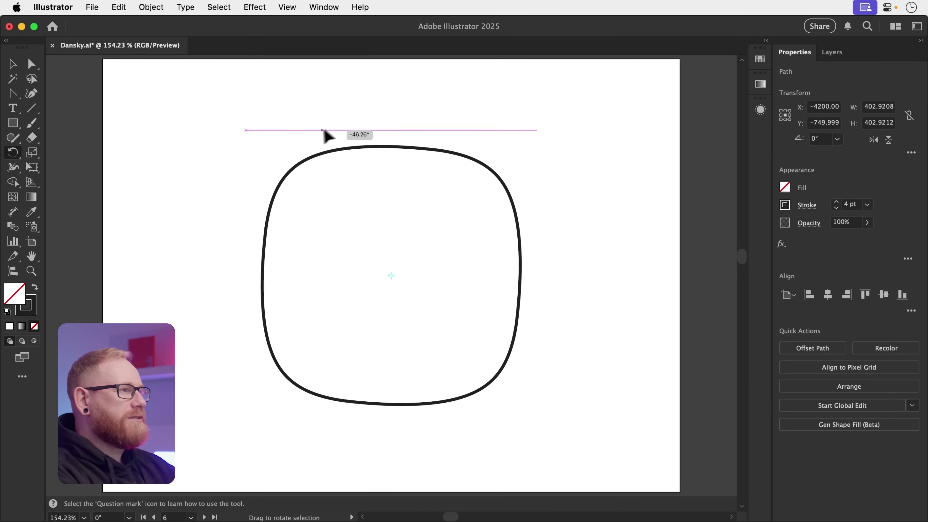
left_click_drag(324, 130, 298, 154)
key("v")
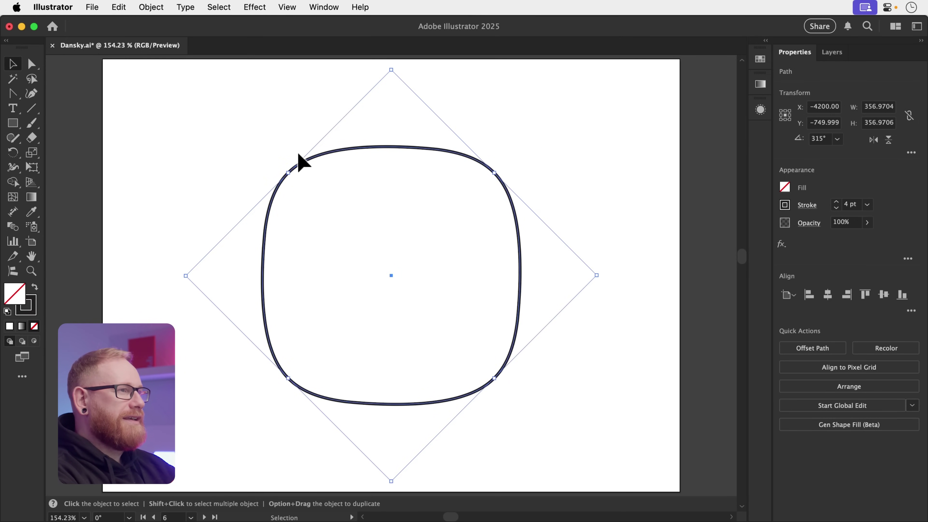
left_click(205, 237)
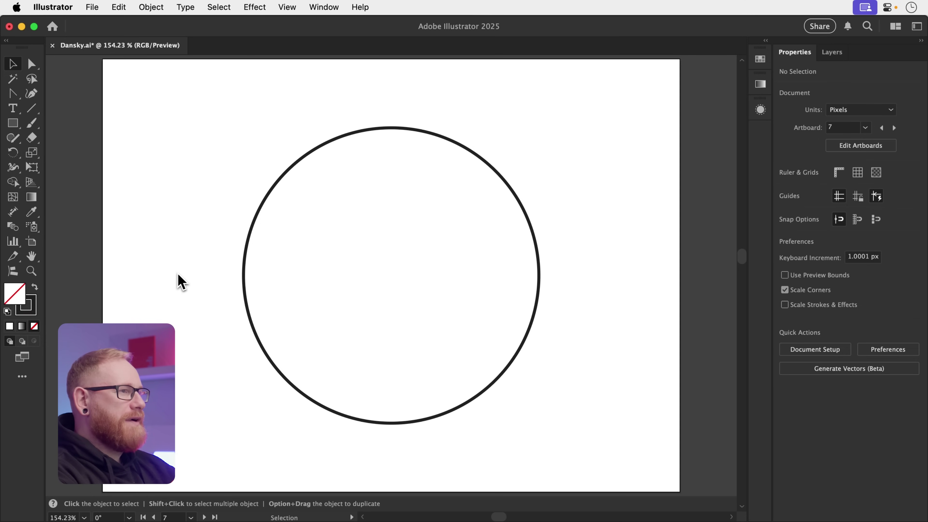
Step: Make a copy of the circle scaled uniformly to 100%/1.618
left_click(244, 274)
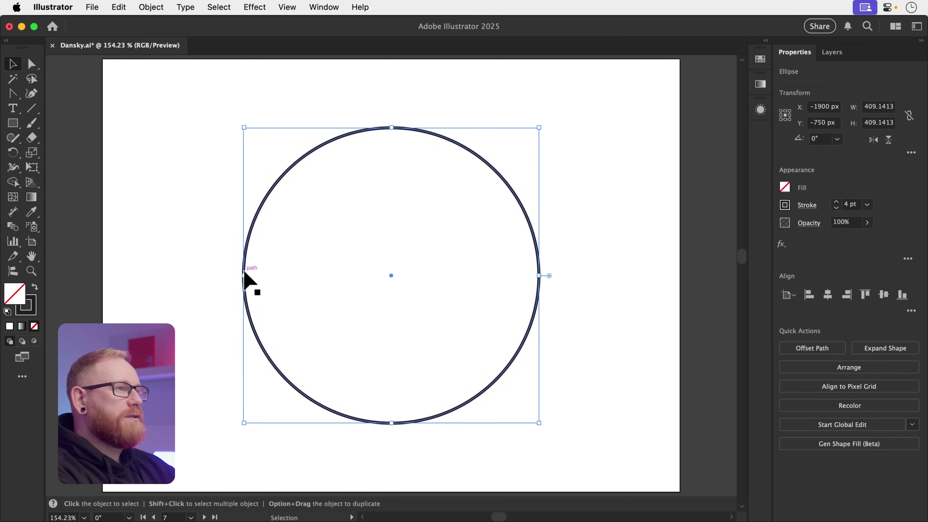
key("s")
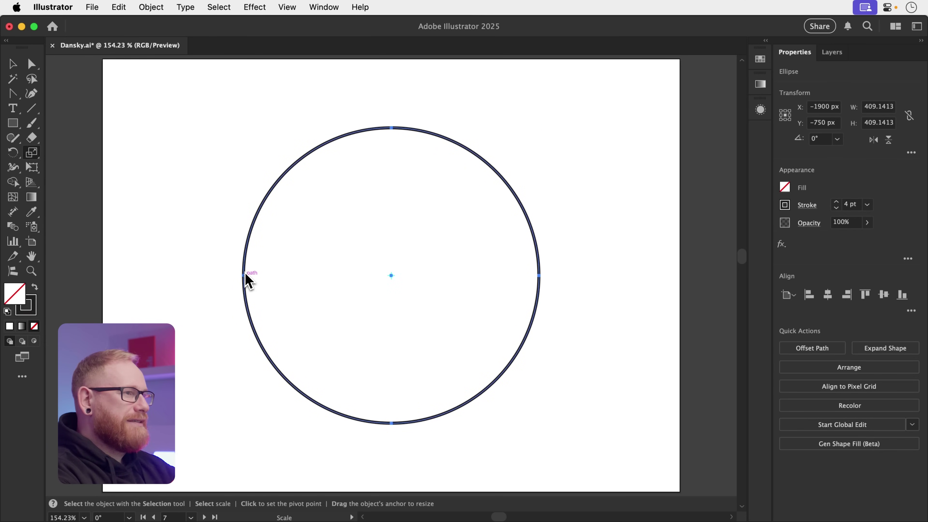
key("Return")
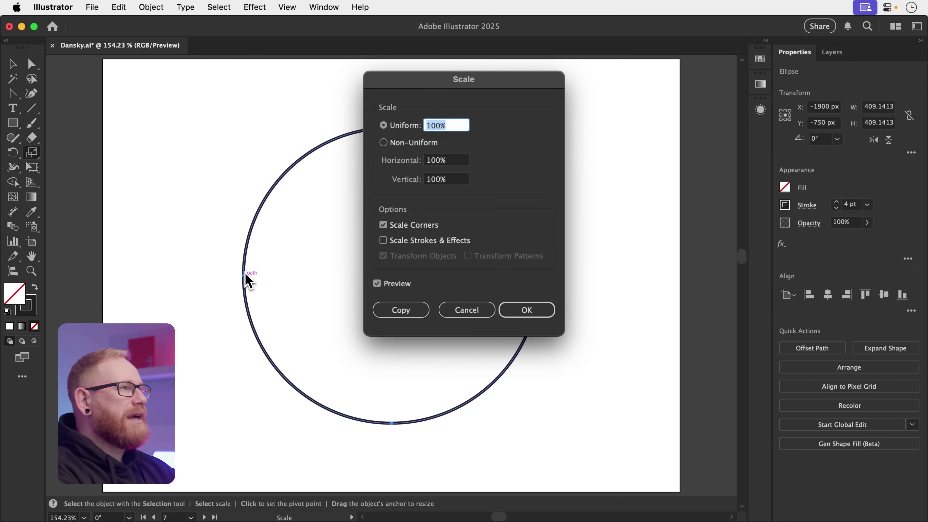
left_click(452, 125)
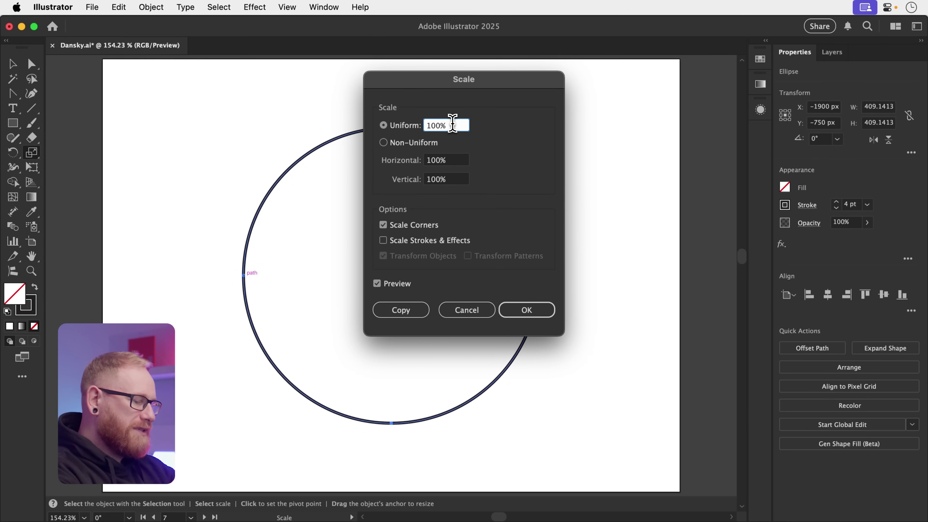
type("/1.6")
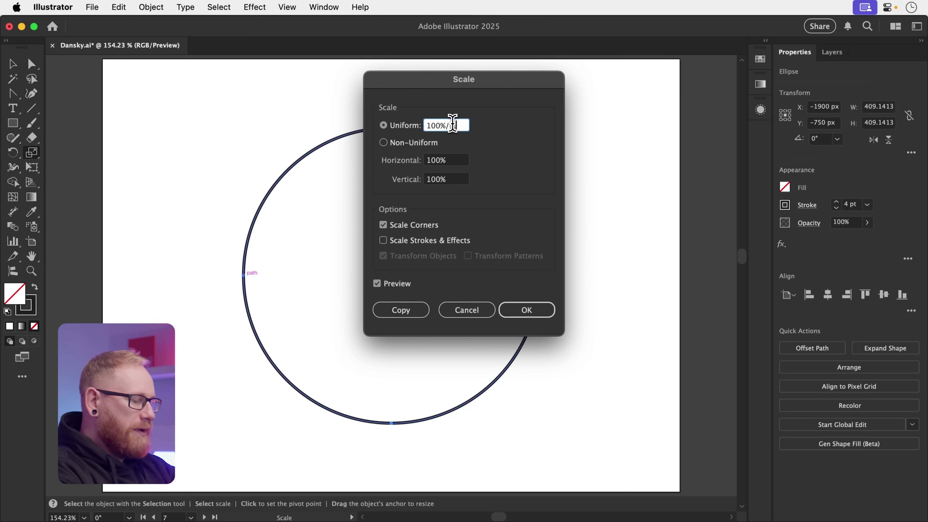
type("18")
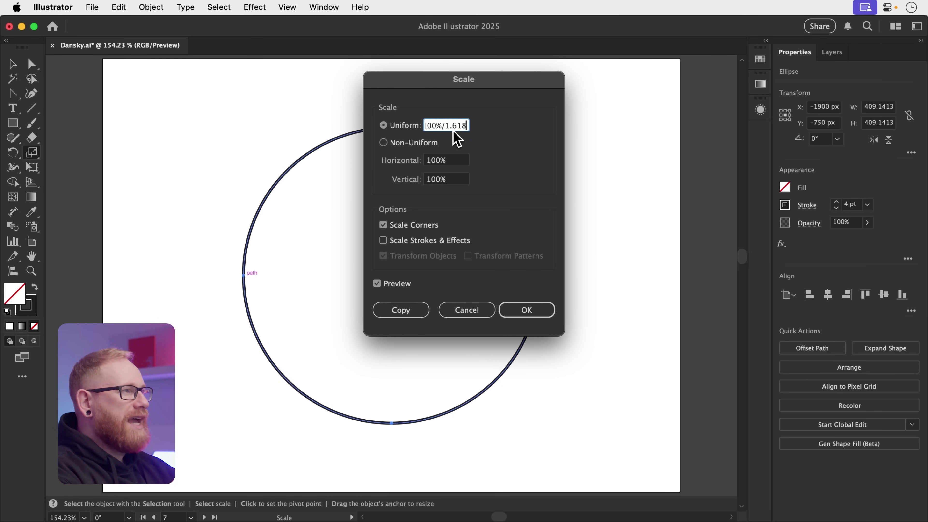
left_click(423, 314)
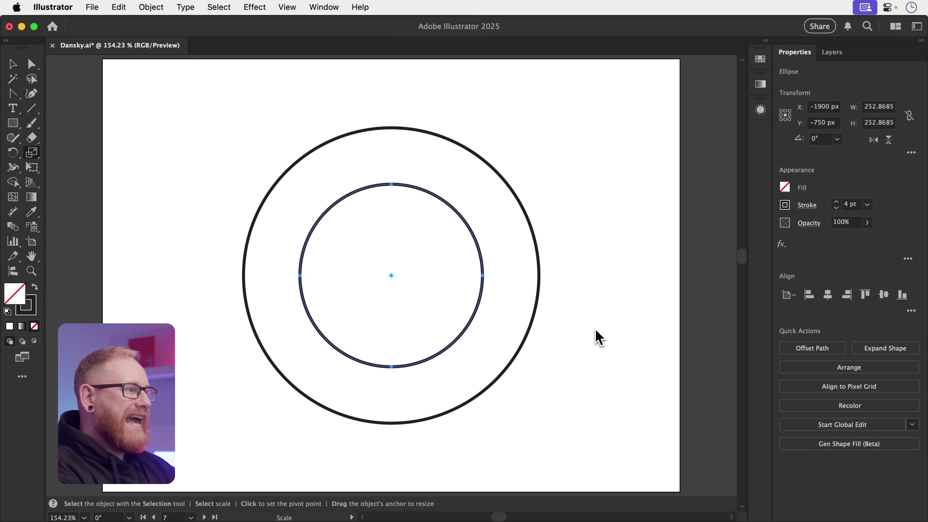
Step: Repeat the scaled copy twice with Cmd+D for smaller concentric circles, then deselect
key("super+d")
key("super+d")
key("super+d")
key("super+d")
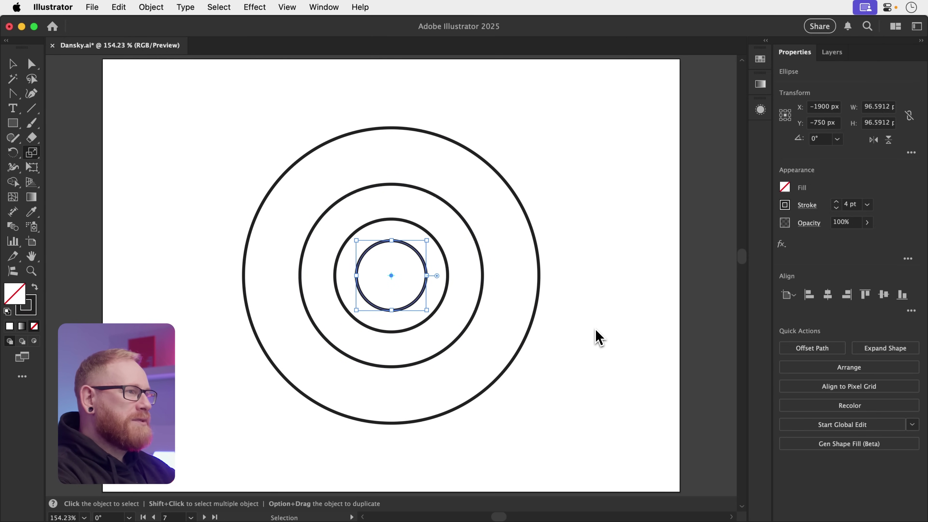
key("super+d")
key("super+d")
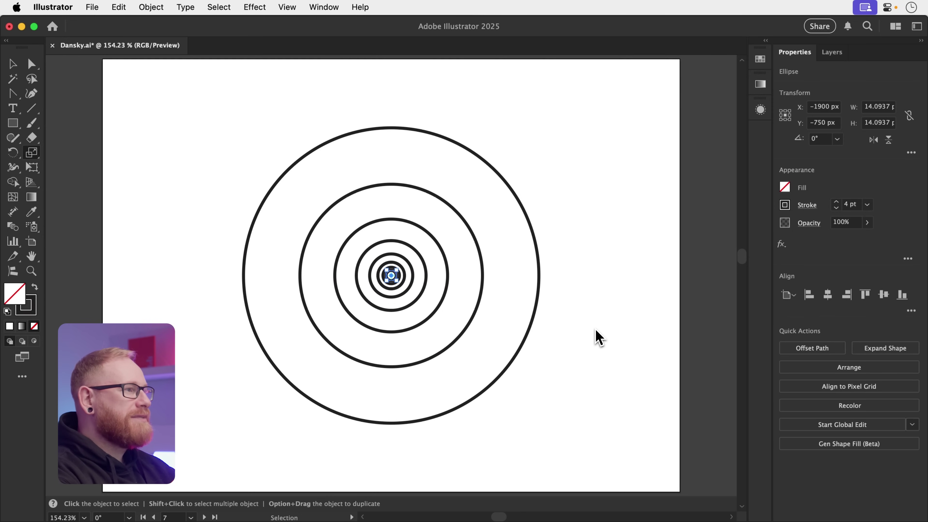
key("v")
left_click(595, 329)
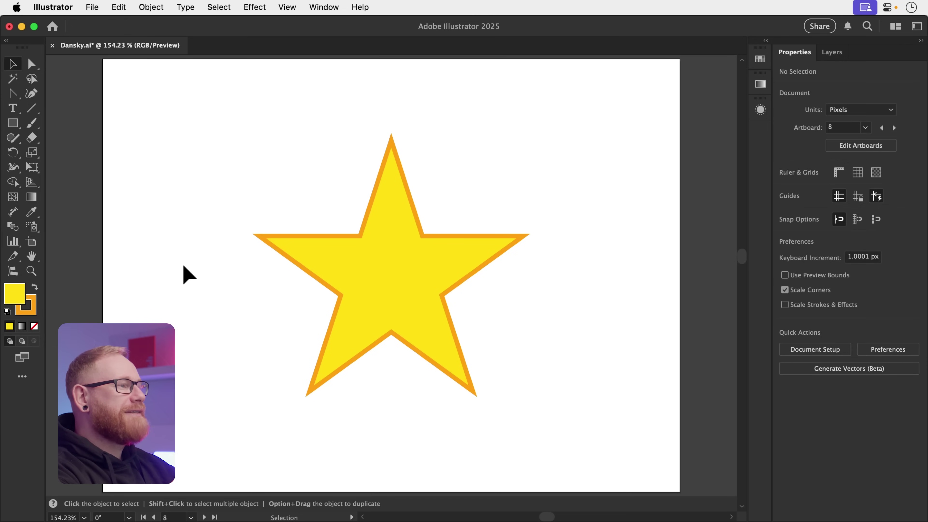
Step: Swap the star's fill and stroke back and forth, remove its fill, then reset it to default colors
left_click(369, 267)
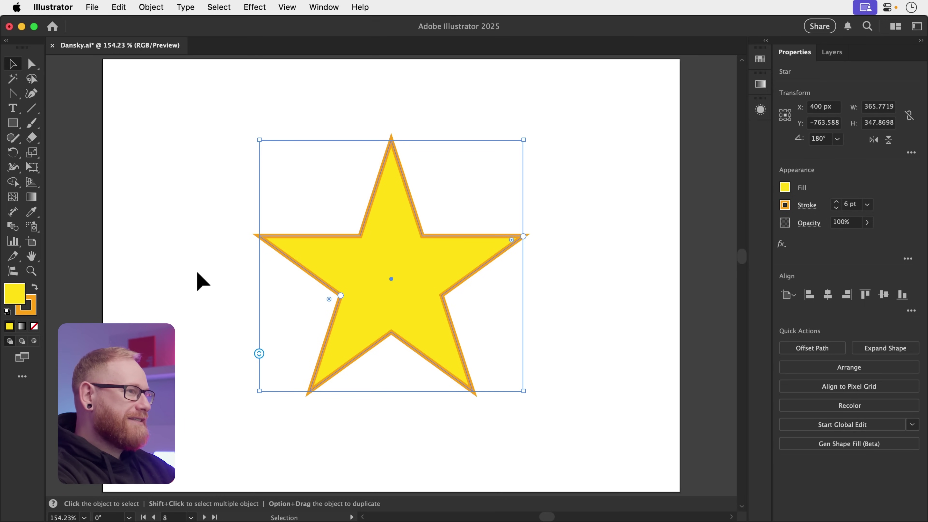
key("shift+x")
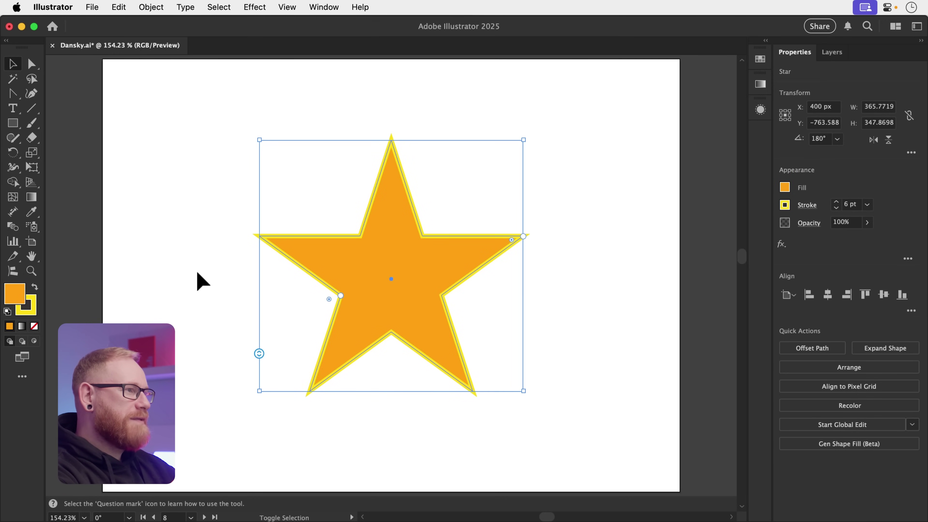
key("shift+x")
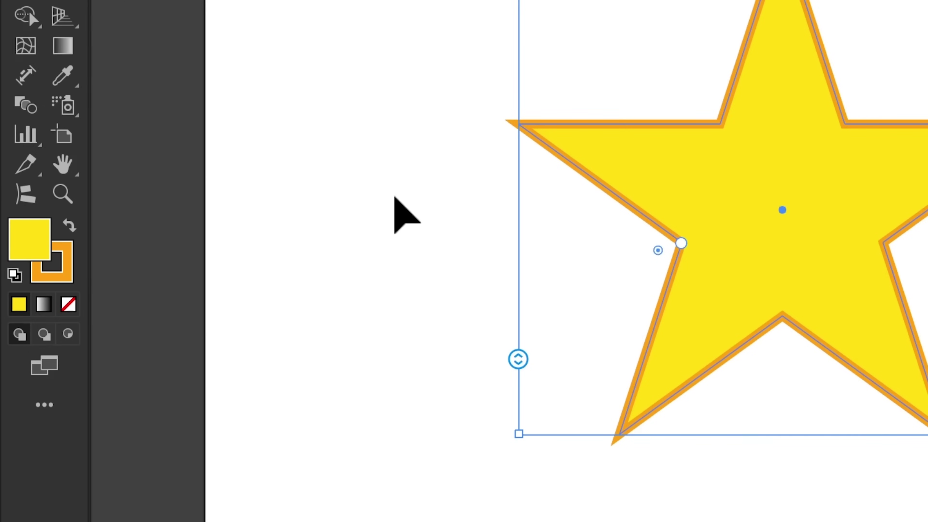
key("x")
key("x")
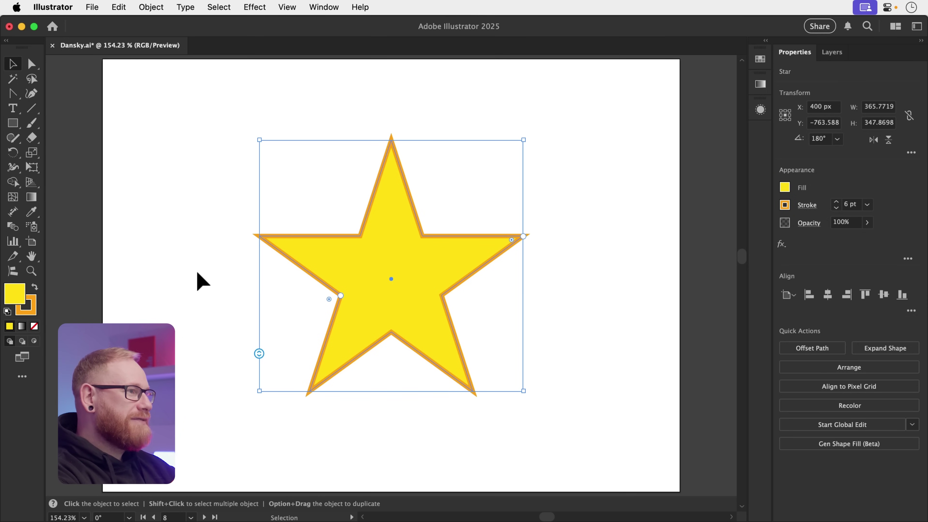
key("slash")
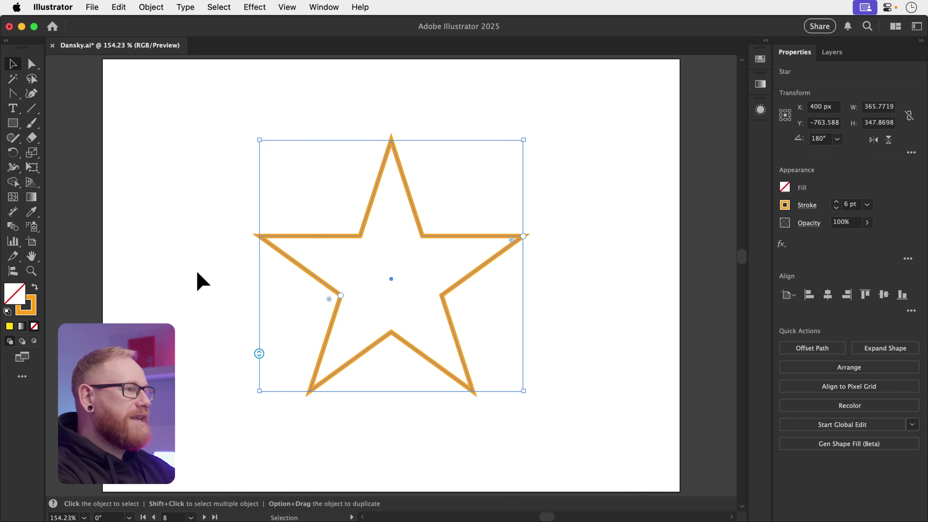
key("d")
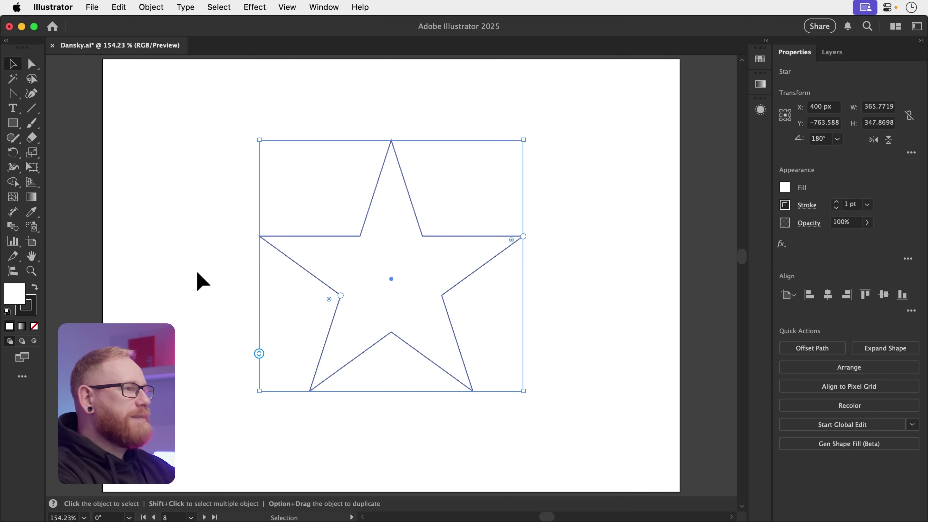
left_click(197, 273)
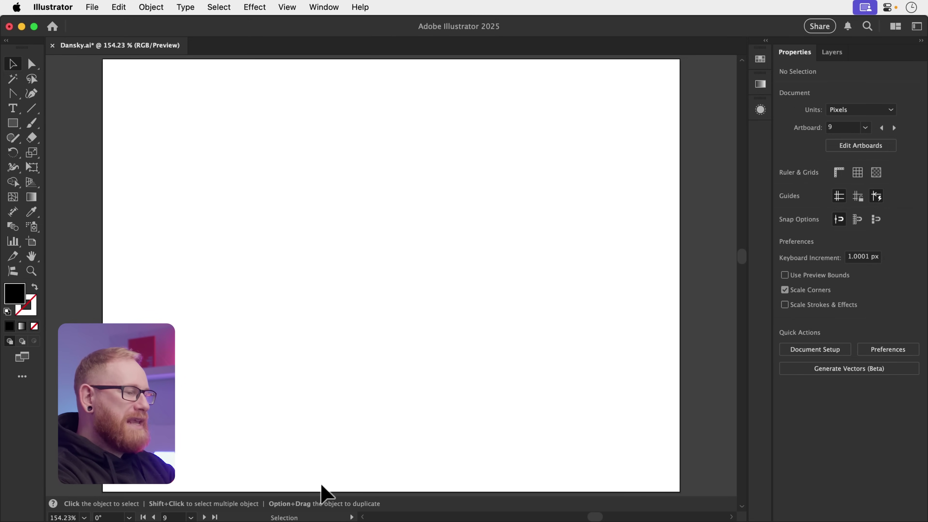
Step: Switch between the Pen, Scale and Rotate tools with P, S and R, then return to Selection
key("p")
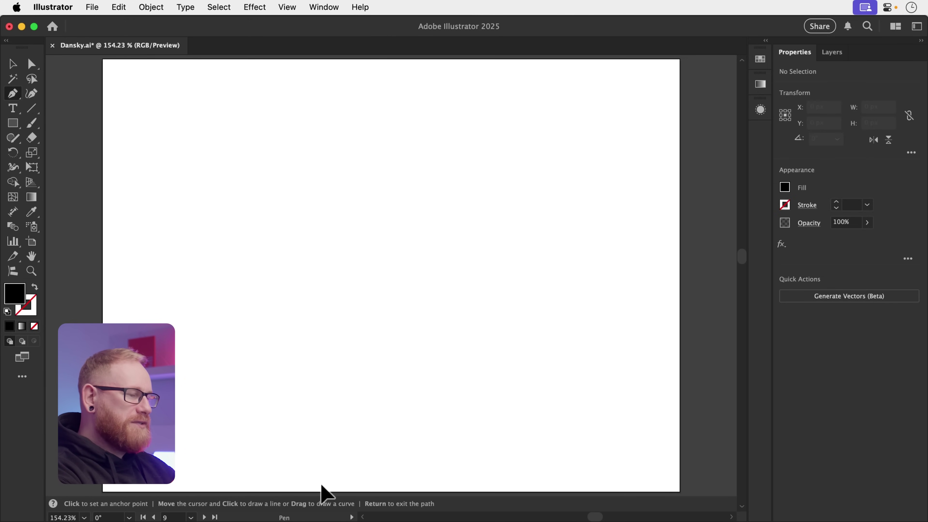
key("s")
key("r")
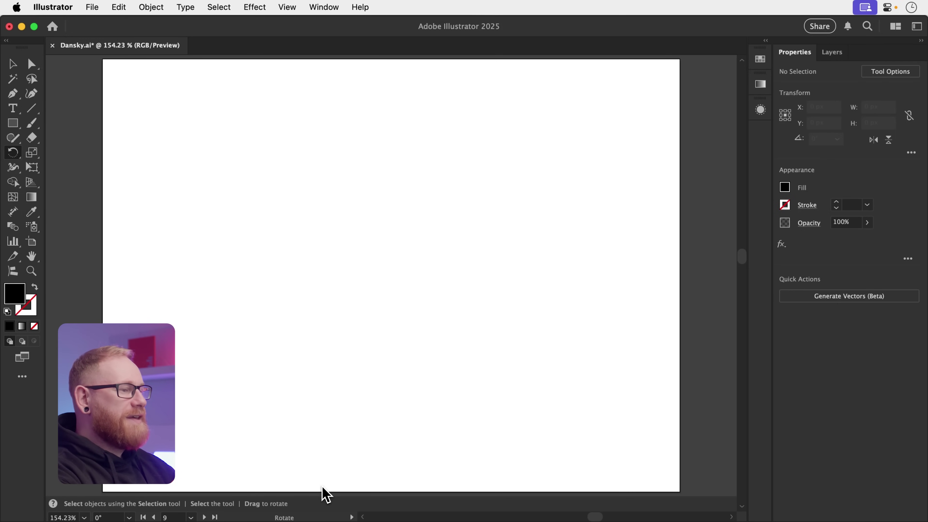
key("v")
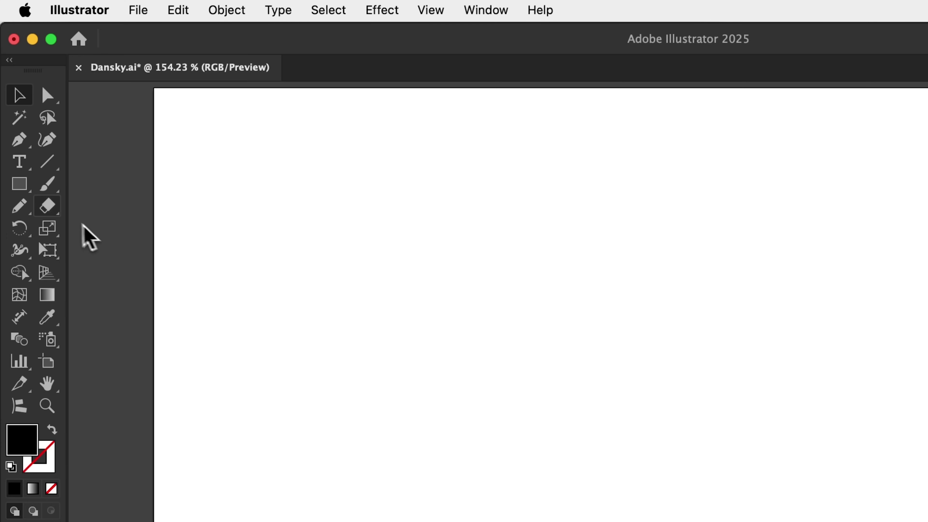
Step: In Pencil Tool options, enable Keep selected and Edit selected paths within 6 pixels
double_click(32, 208)
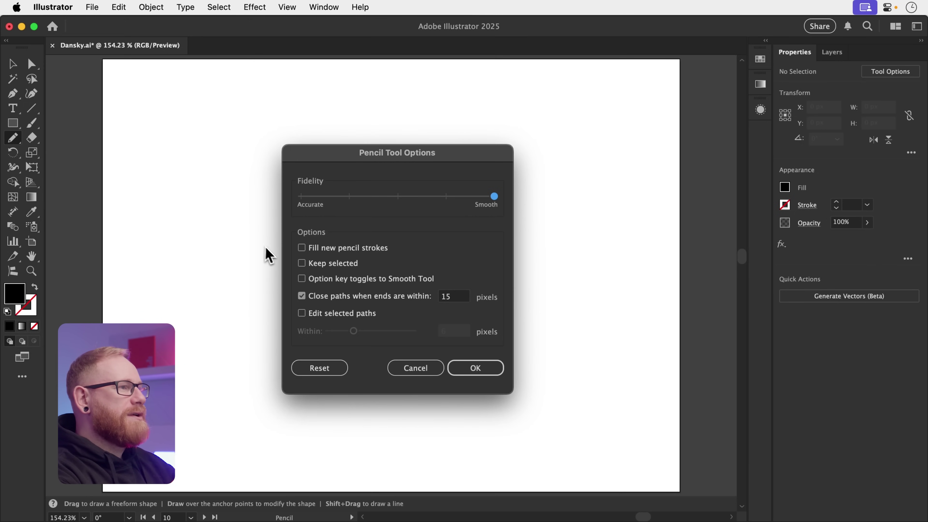
left_click(302, 263)
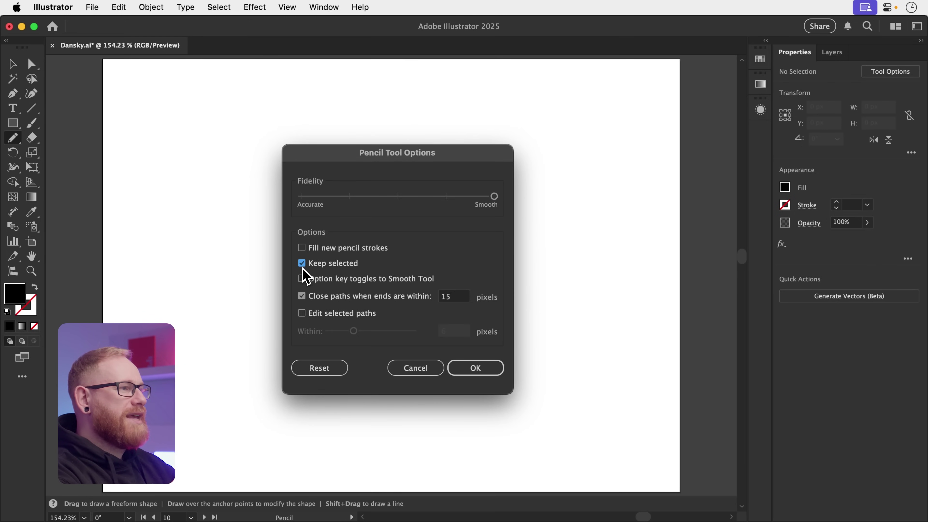
left_click(301, 296)
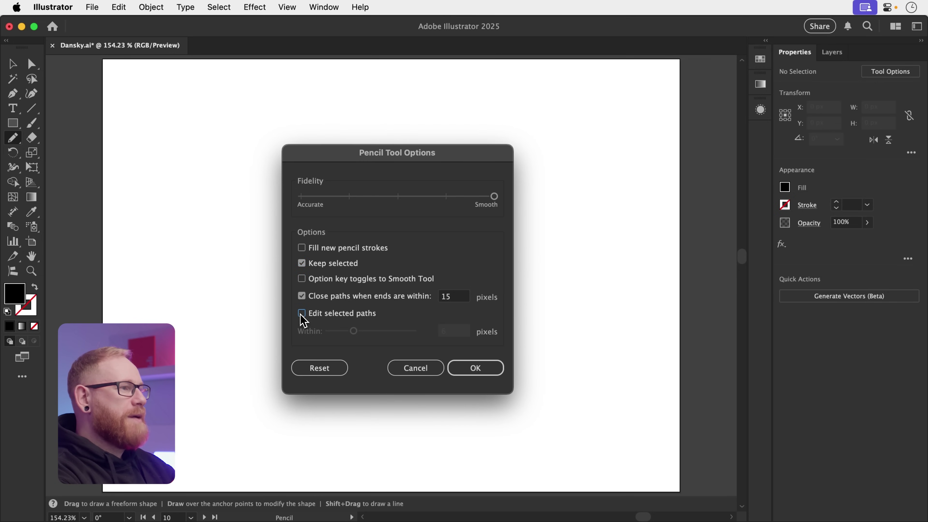
left_click(301, 312)
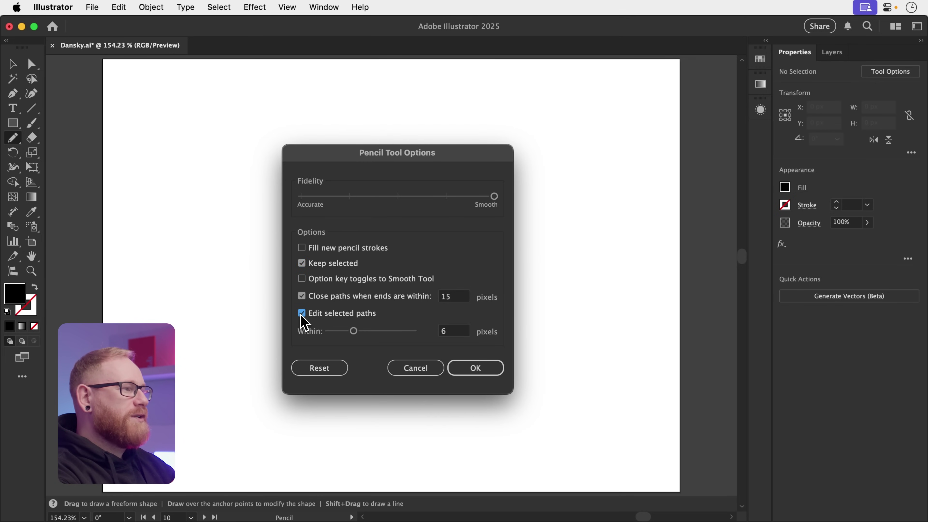
left_click(465, 371)
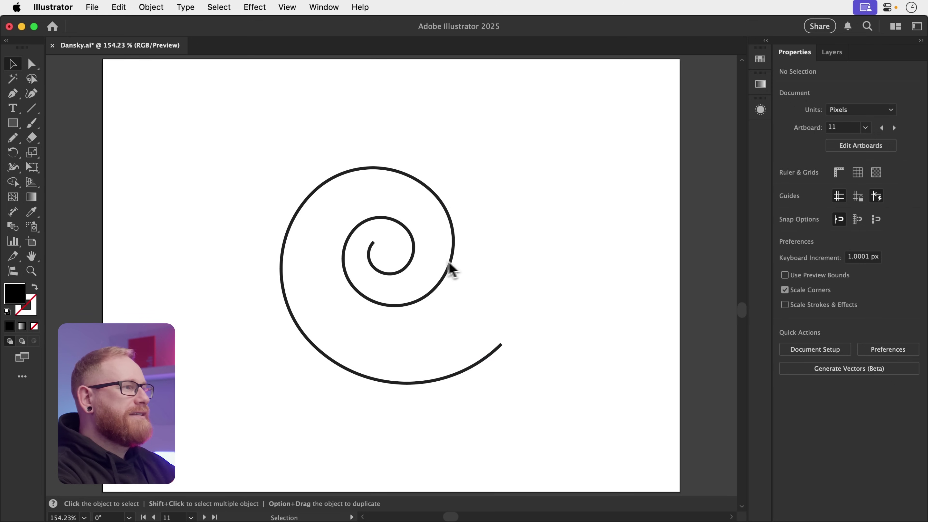
Step: Give the spiral a tapering triangle width profile and raise its stroke weight toward 38 pt
left_click(621, 129)
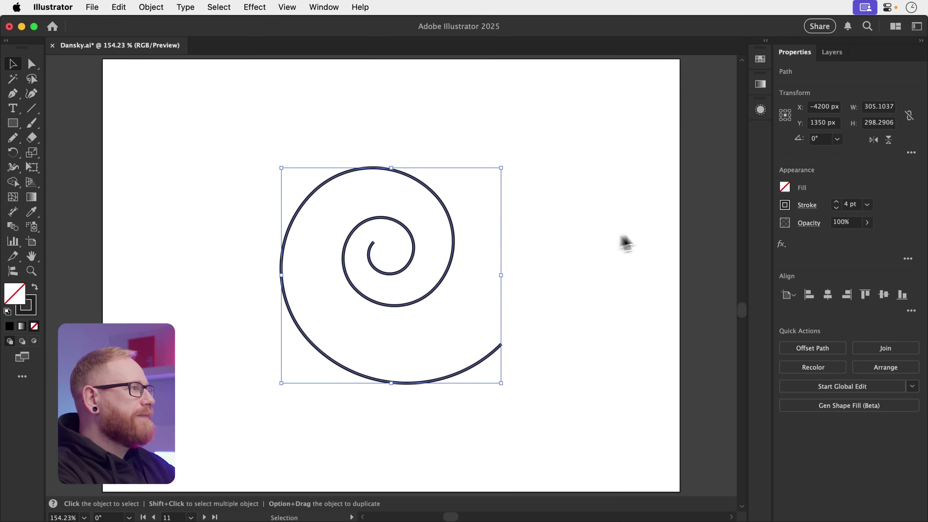
left_click(805, 216)
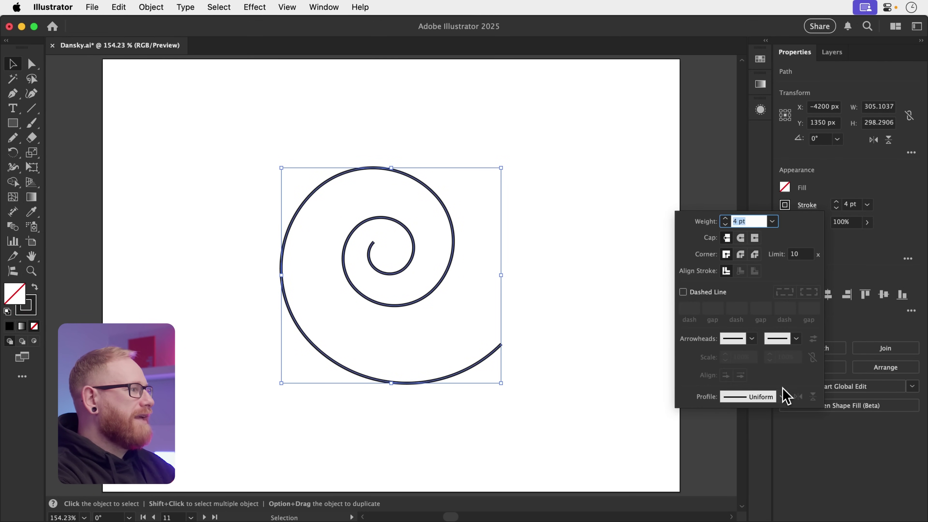
left_click(782, 396)
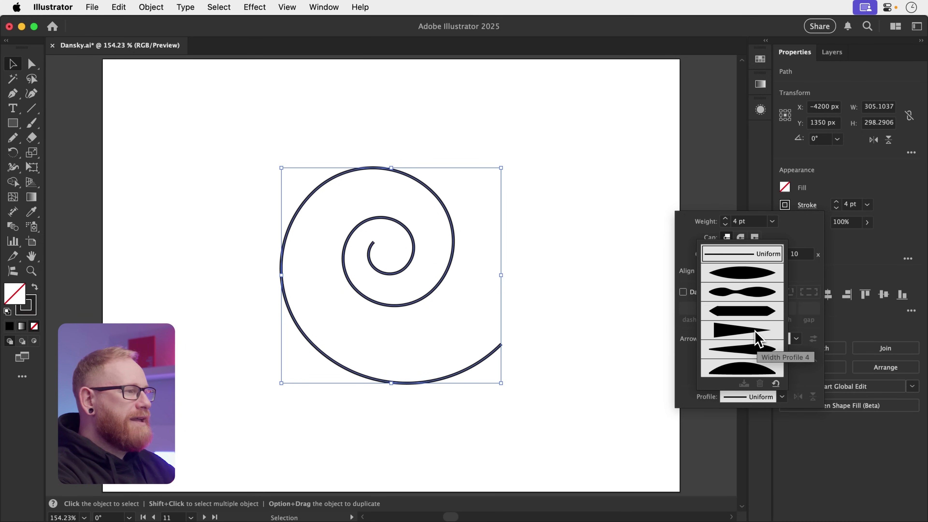
left_click(755, 338)
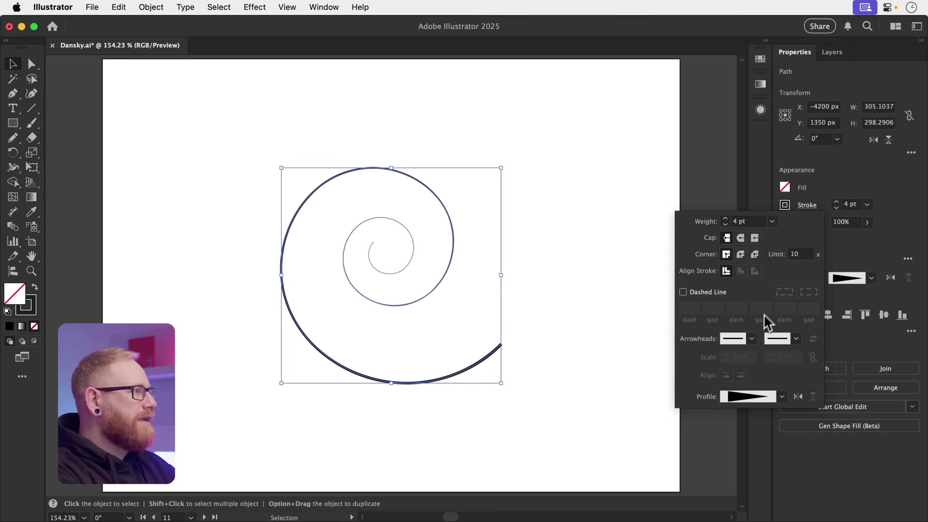
left_click(836, 202)
left_click(837, 202)
left_click(836, 202)
left_click(836, 202)
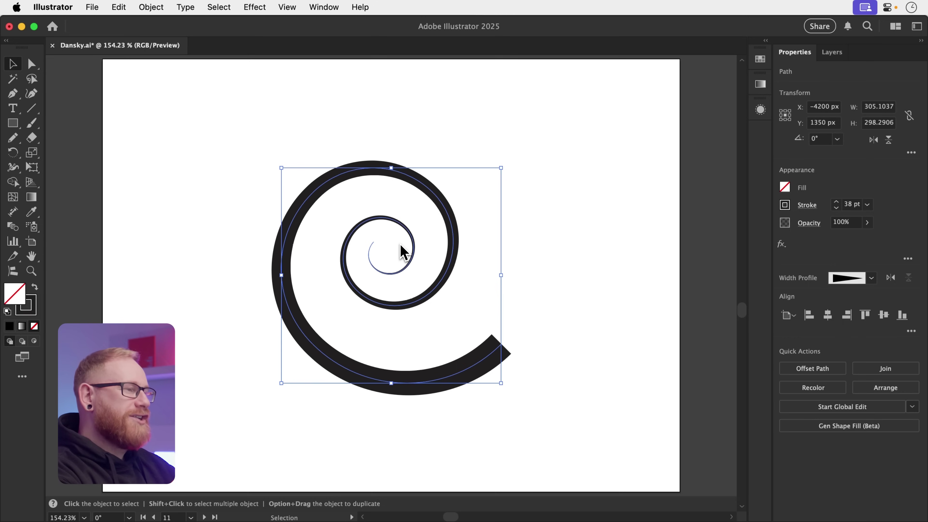
Step: Widen the spiral's thin inner end with the Width tool, apply Round Cap, and deselect
key("shift+w")
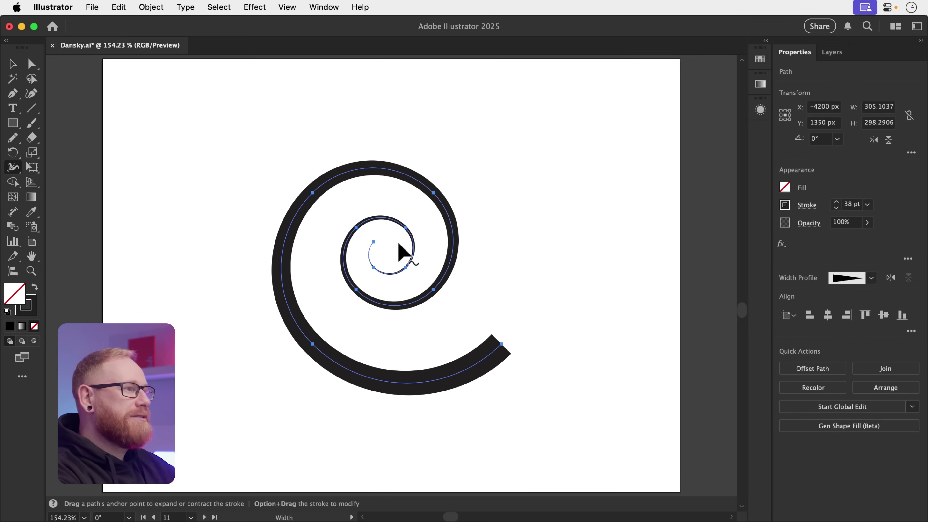
left_click_drag(375, 240, 381, 240)
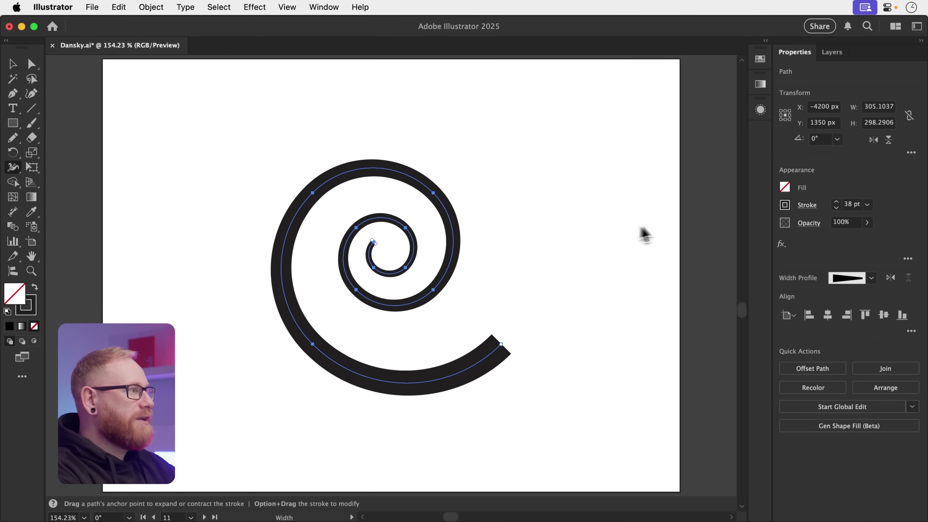
left_click(806, 206)
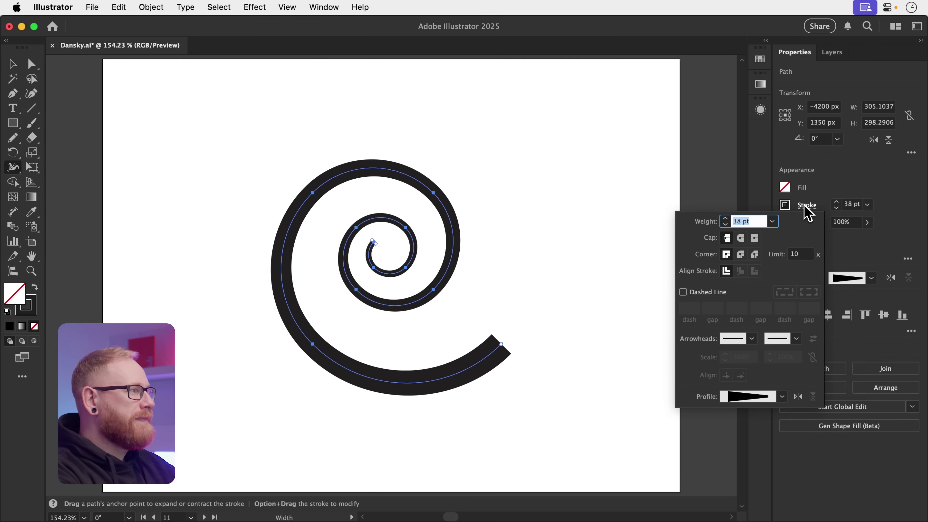
left_click(741, 239)
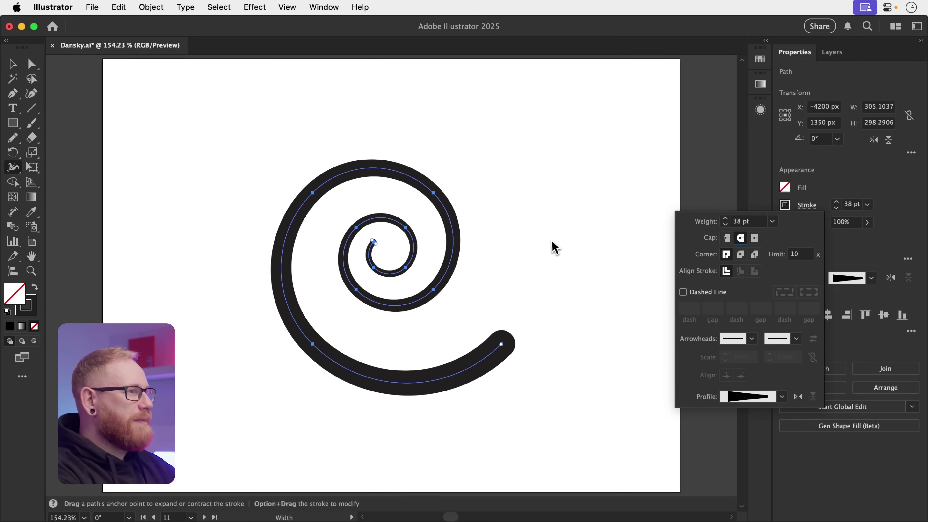
key("v")
left_click(552, 249)
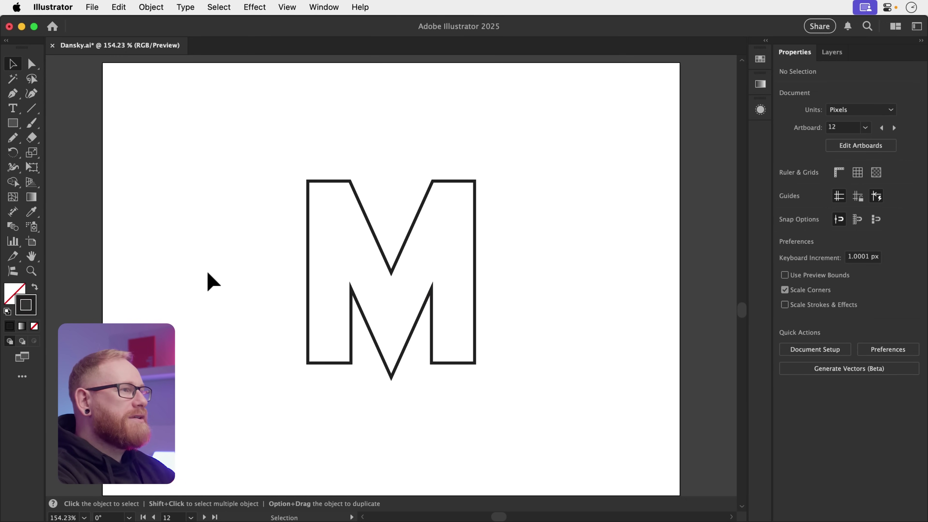
Step: Add a 30 px Offset Path outline around the outlined letter M, then deselect
left_click(307, 229)
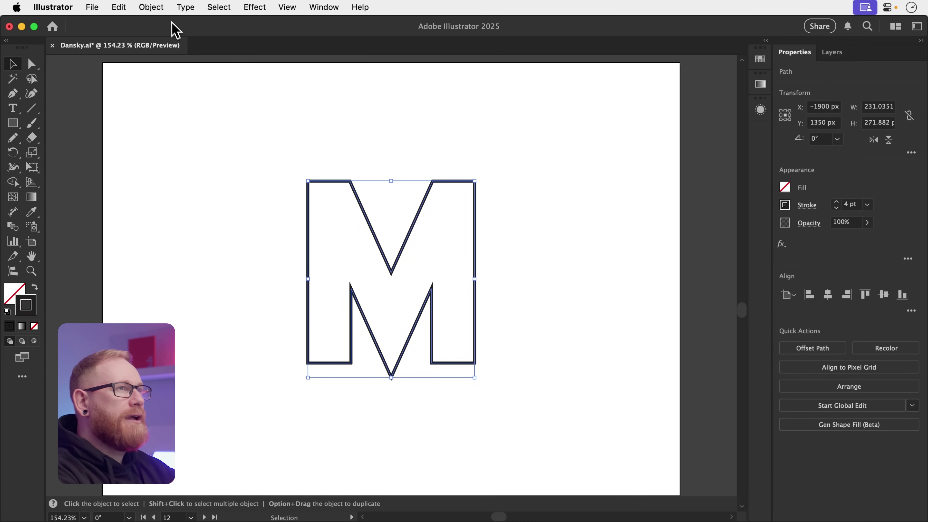
left_click(165, 8)
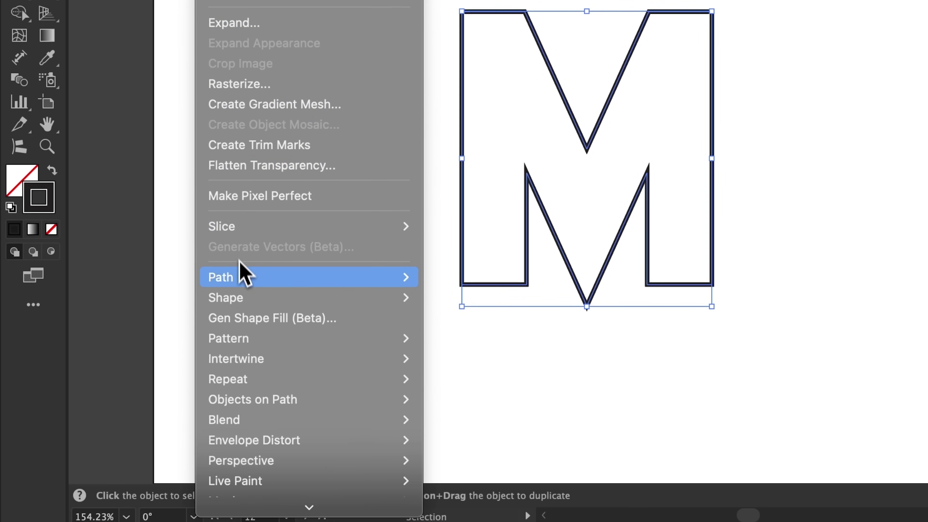
mouse_move(160, 359)
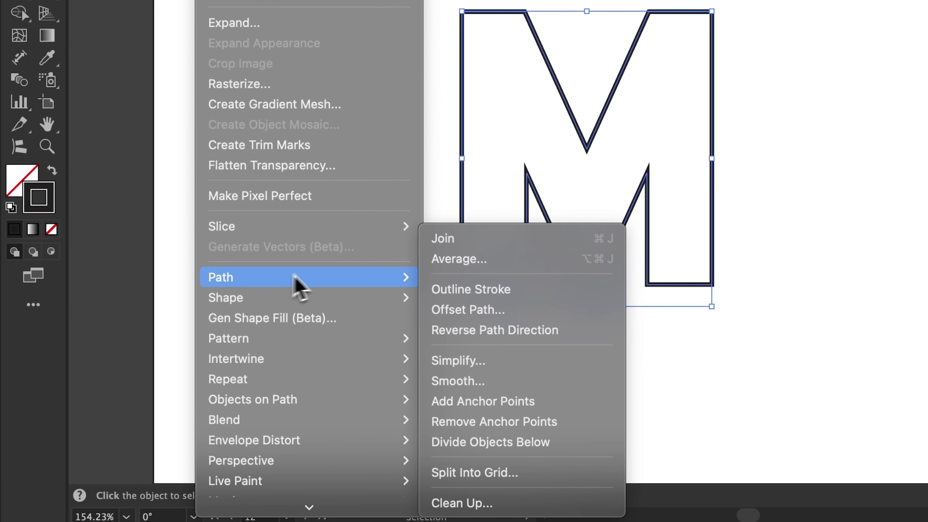
left_click(435, 309)
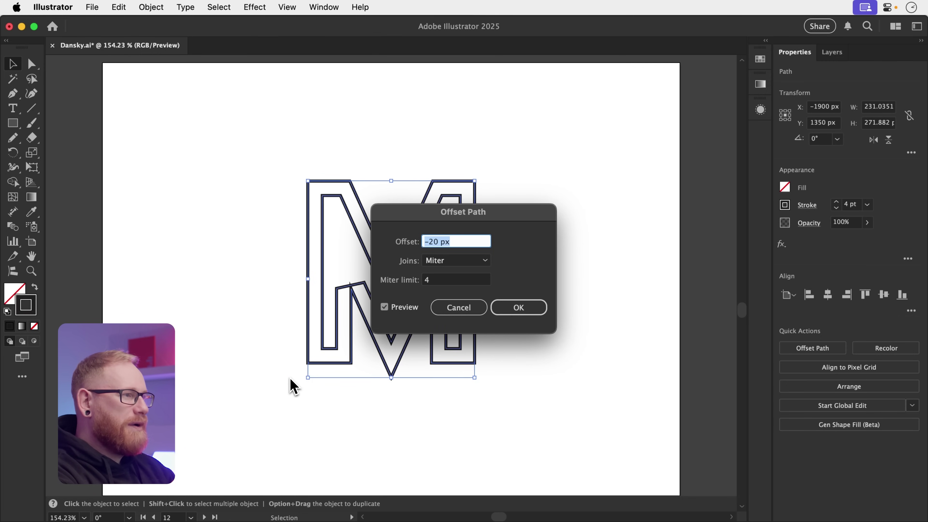
key("shift+Up")
key("shift+Up")
key("shift+Up")
key("shift+Up")
key("shift+Up")
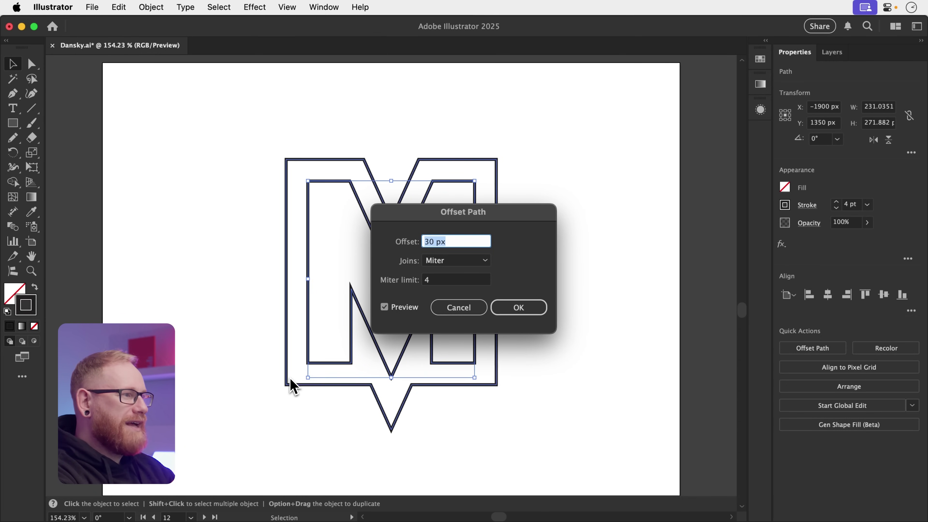
key("Return")
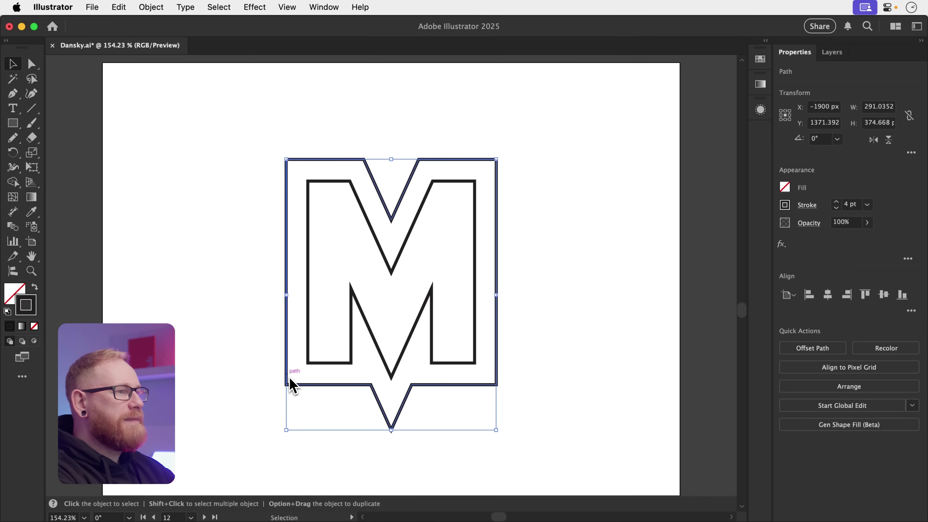
left_click(203, 282)
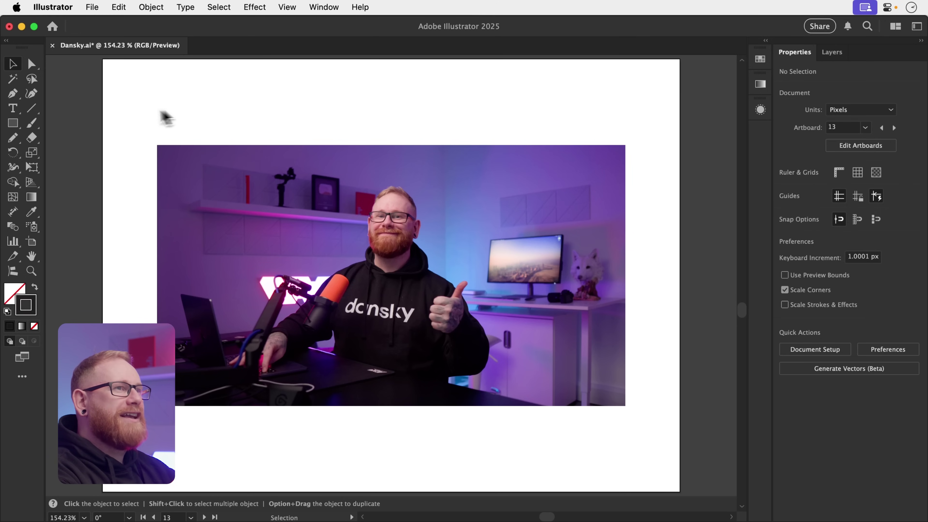
Step: Draw a circle over the man's face with the Ellipse tool
left_click(21, 122)
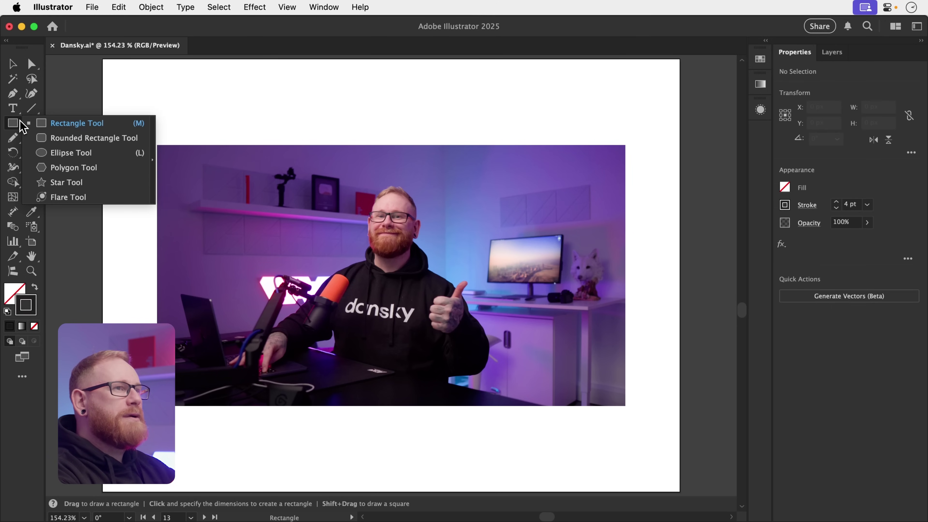
left_click(69, 157)
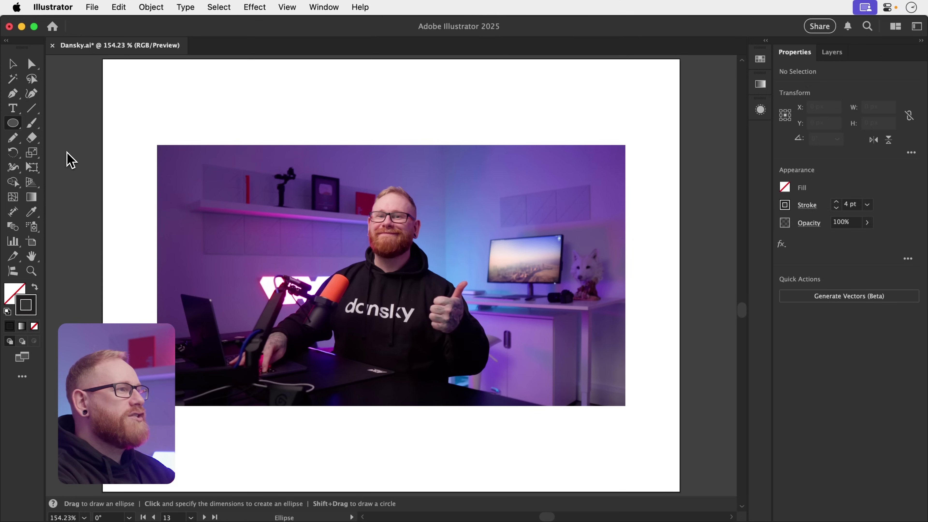
left_click_drag(336, 169, 424, 266)
Step: Select the circle and photo together, make a clipping mask, then deselect
key("v")
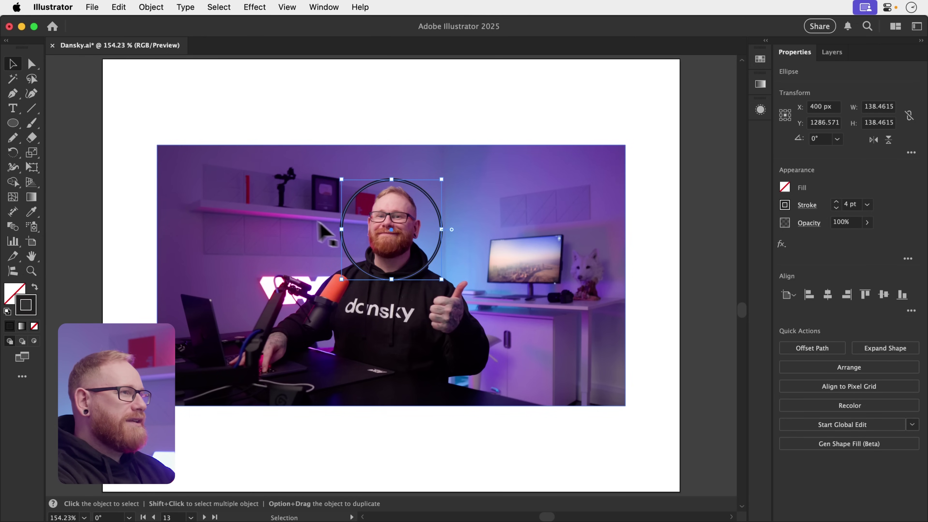
left_click(234, 199, "shift")
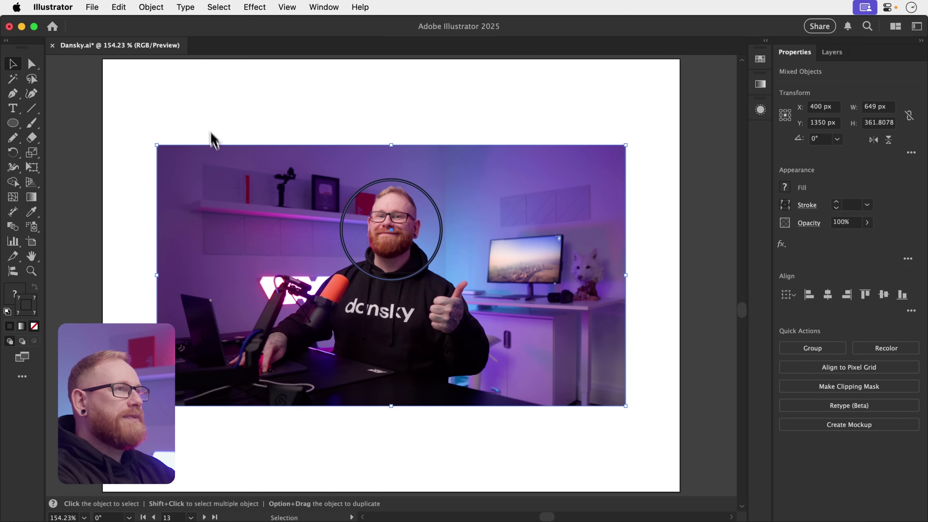
left_click(163, 9)
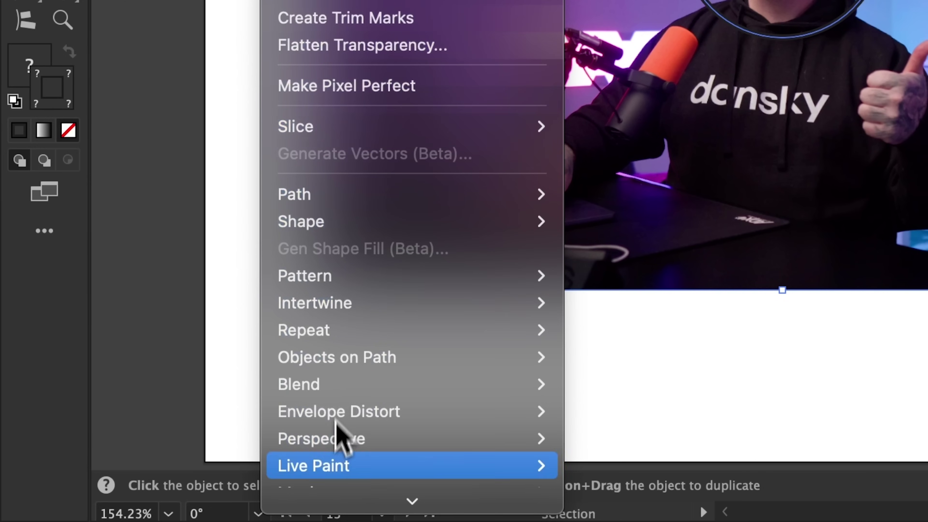
mouse_move(331, 511)
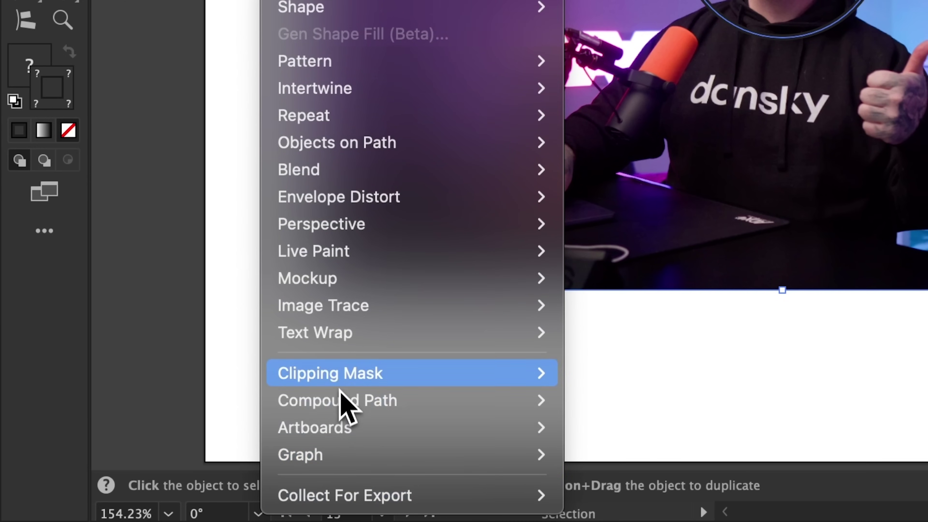
mouse_move(341, 389)
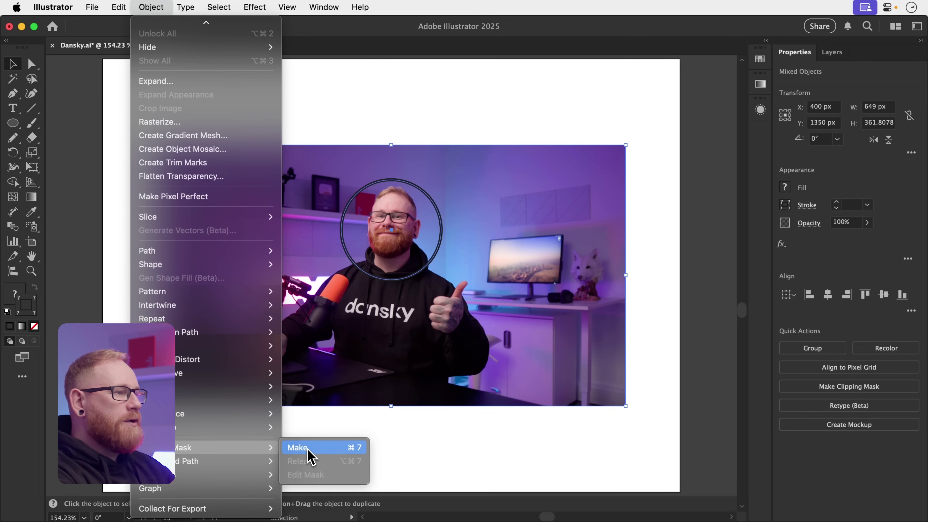
left_click(309, 448)
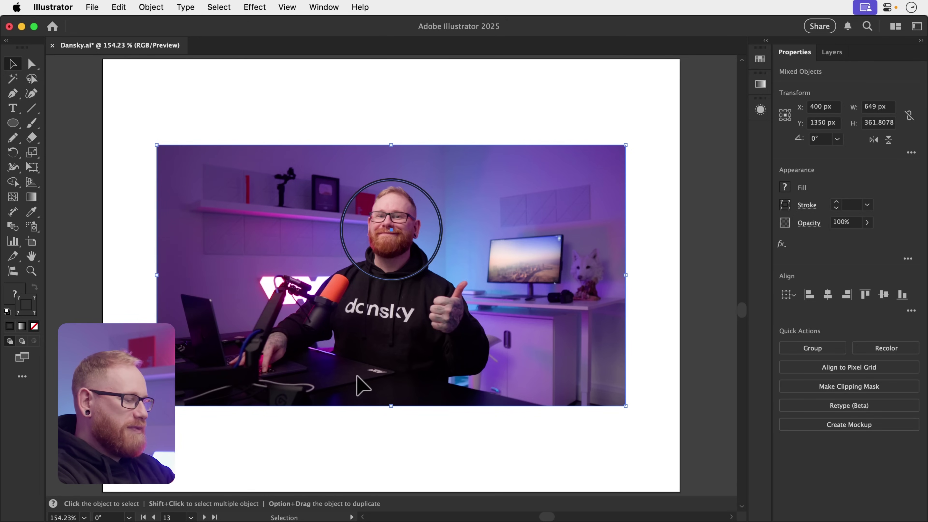
key("v")
left_click(358, 377)
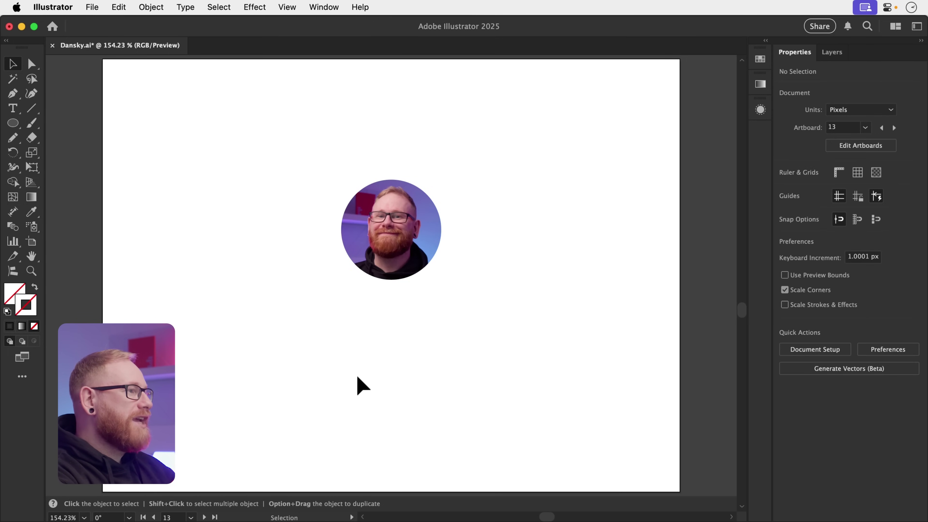
Step: Go to empty artboard 14, try the Perspective Grid tool, then return to the Selection tool
key("shift+Page_Down")
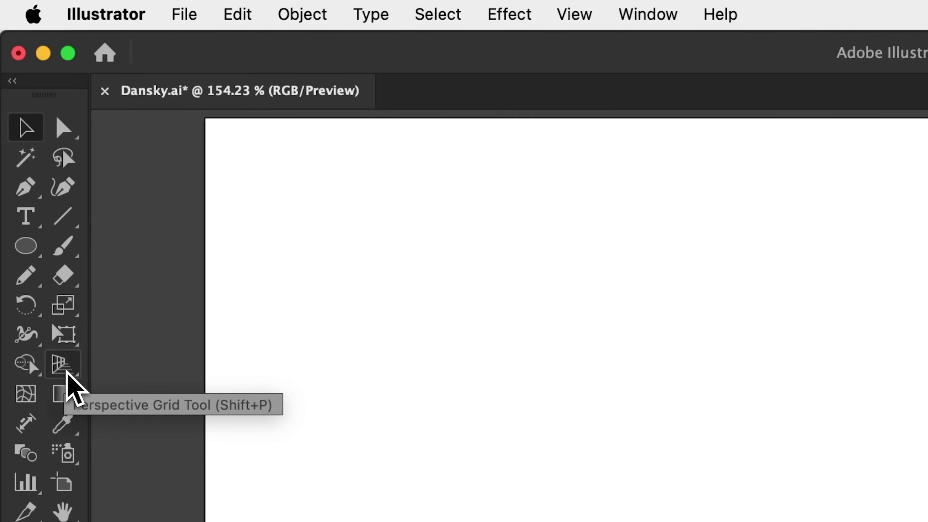
left_click(66, 371)
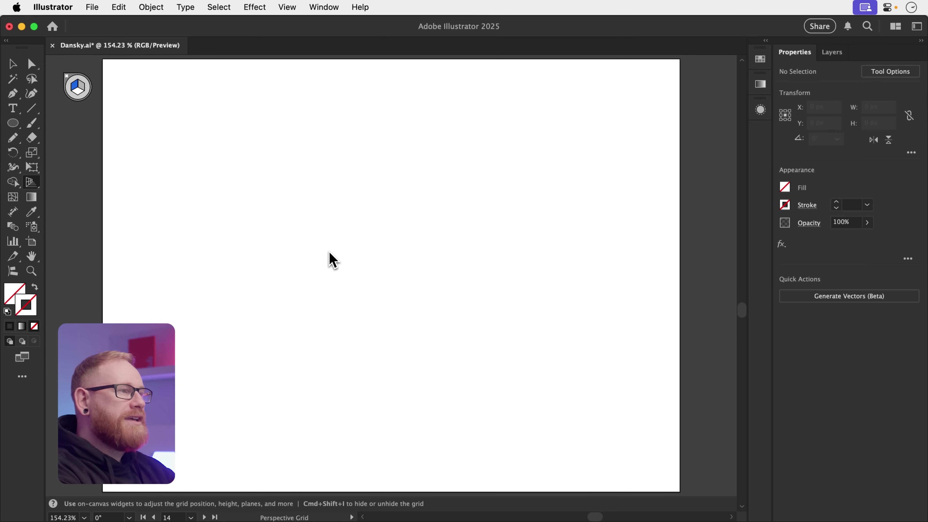
key("v")
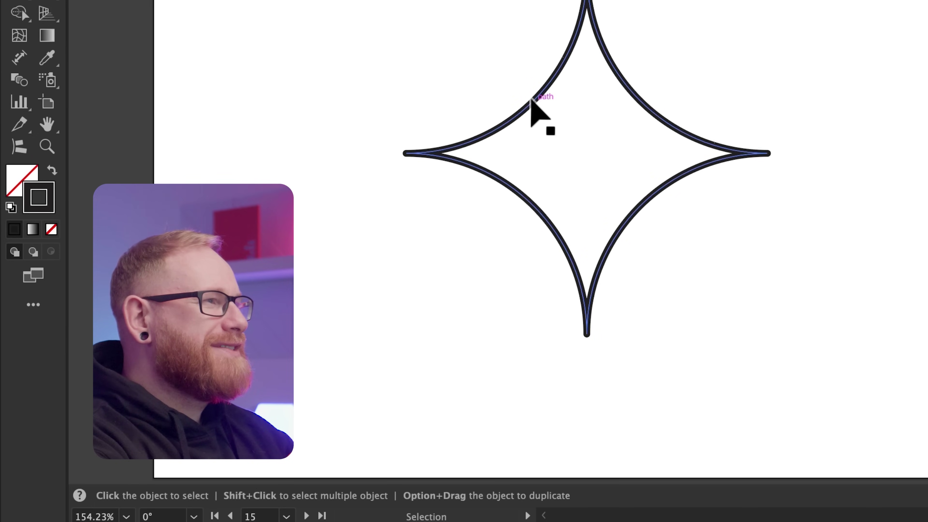
Step: Option-drag duplicates of the four-pointed star, then undo them to keep only the original
left_click(534, 104)
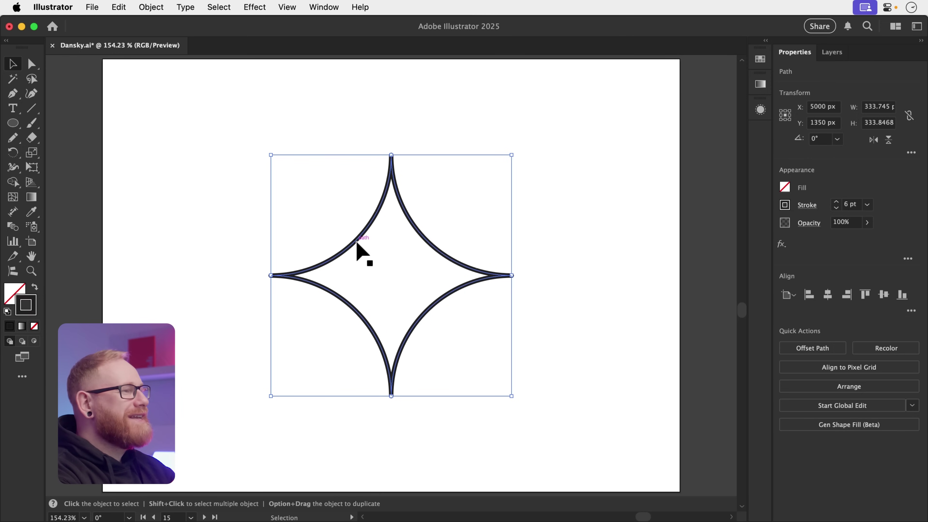
left_click_drag(356, 241, 283, 299)
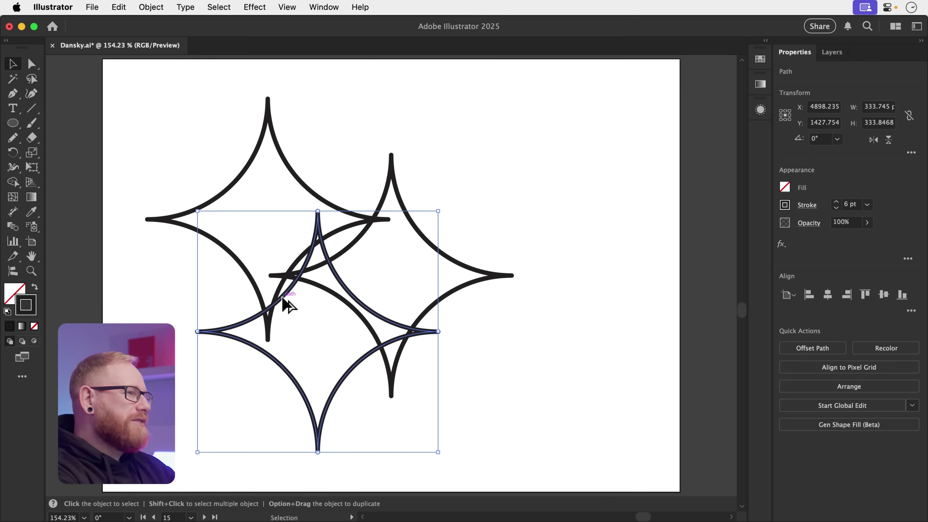
key("super+z")
key("super+z")
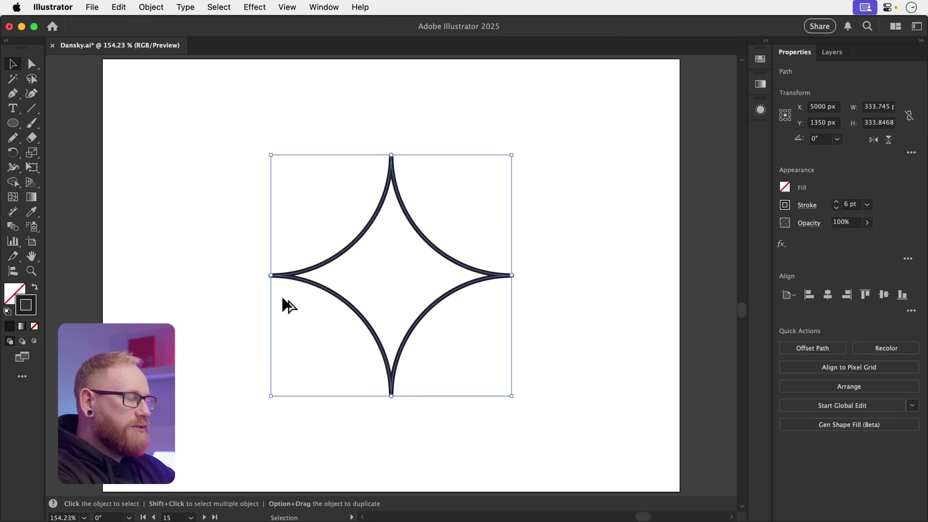
left_click(289, 305)
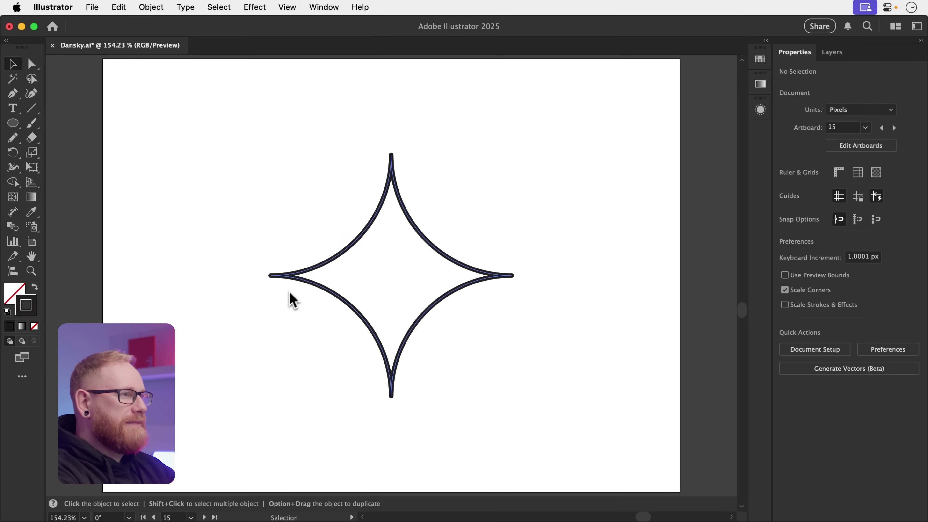
left_click_drag(304, 273, 268, 311)
key("super+z")
left_click(268, 311)
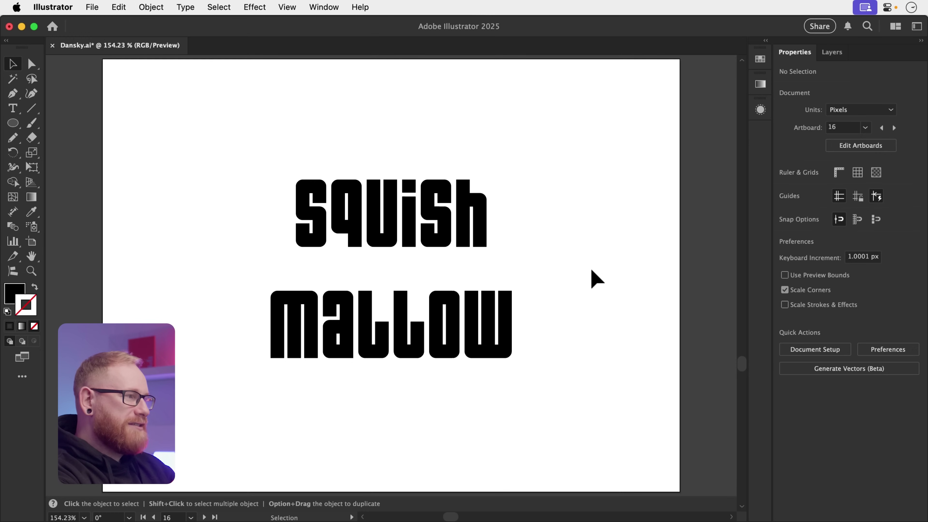
Step: Select all the SQUISH MALLOW text and raise its font size from 128.35 pt to 154.35 pt
key("t")
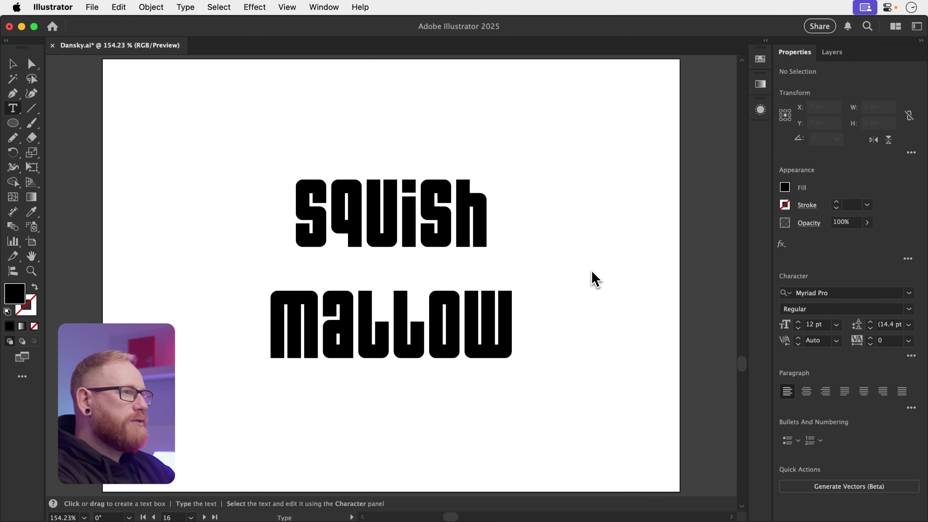
left_click(314, 214, "super")
left_click(314, 214)
key("super+a")
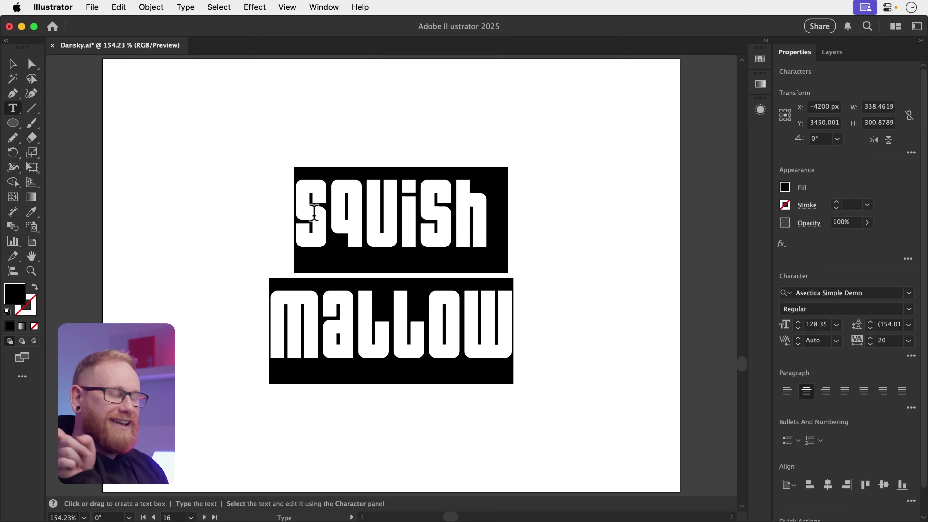
left_click(314, 211, "super")
key("super+shift+period")
key("super+shift+period")
key("super+shift+period")
key("super+shift+period")
key("super+shift+period")
key("super+shift+period")
key("super+shift+period")
key("super+shift+period")
key("super+shift+period")
key("super+shift+period")
key("super+shift+period")
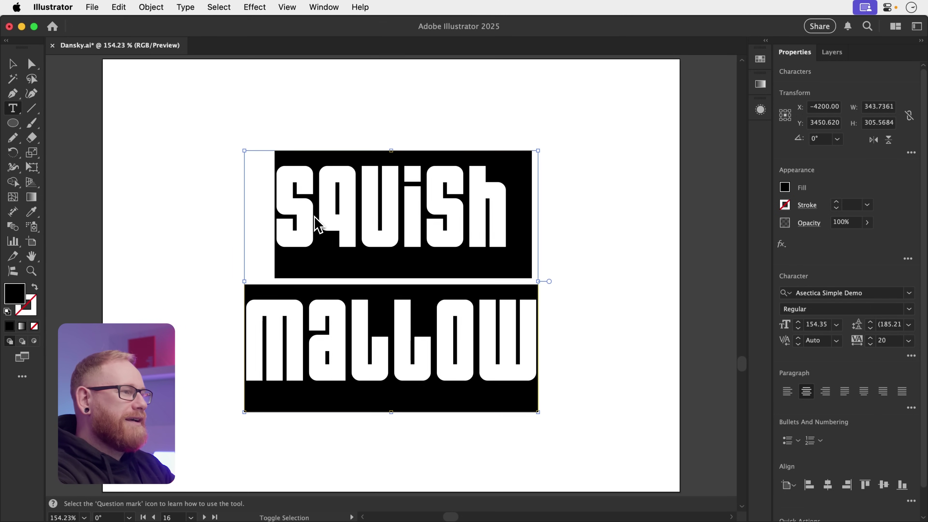
Step: Reduce the text to 130.35 pt and adjust the tracking, settling at 220
key("super+shift+comma")
key("super+shift+comma")
key("super+shift+comma")
key("super+shift+comma")
key("super+shift+comma")
key("super+shift+comma")
key("super+shift+comma")
key("super+shift+comma")
key("super+shift+comma")
key("super+shift+comma")
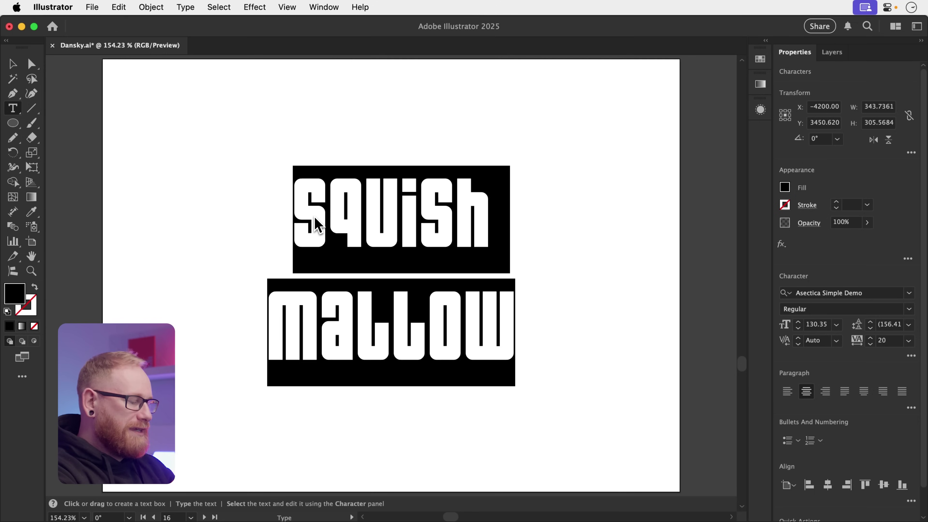
key("alt+Right")
key("alt+Right")
key("alt+Right")
key("alt+Right")
key("alt+Right")
key("alt+Right")
key("alt+Right")
key("alt+Right")
key("alt+Right")
key("alt+Right")
key("alt+Right")
key("alt+Right")
key("alt+Right")
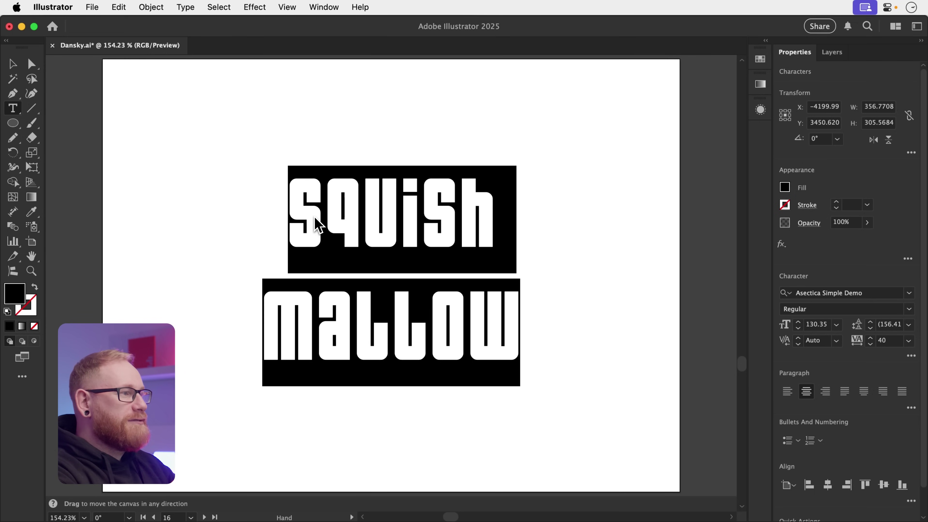
key("alt+Right")
key("alt+Right")
key("alt+Right")
key("alt+Right")
key("alt+Right")
key("alt+Right")
key("alt+Right")
key("alt+Left")
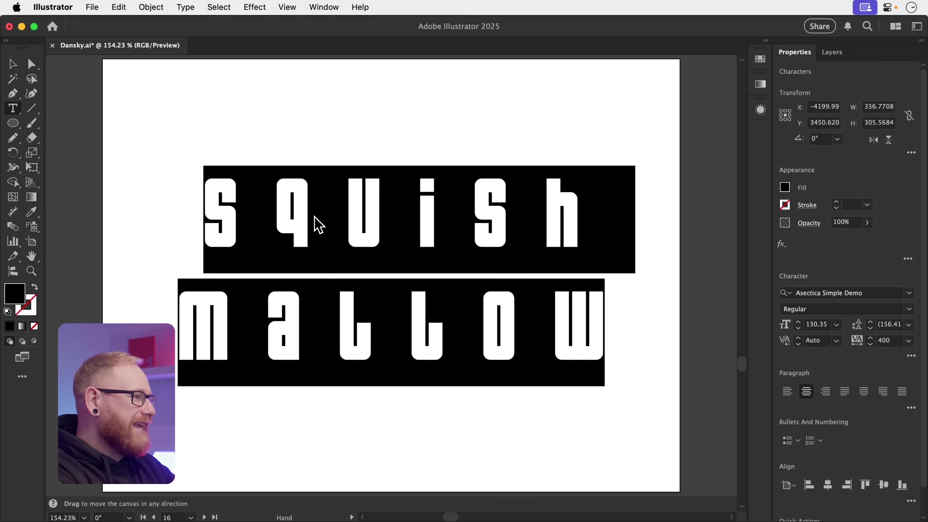
key("alt+Left")
key("alt+Left")
key("alt+Left")
key("alt+Left")
key("alt+Left")
key("alt+Left")
key("alt+Left")
key("alt+Left")
key("alt+Left")
key("alt+Left")
key("alt+Left")
key("alt+Left")
key("alt+Left")
key("alt+Left")
key("alt+Left")
key("alt+Left")
key("alt+Left")
key("alt+Left")
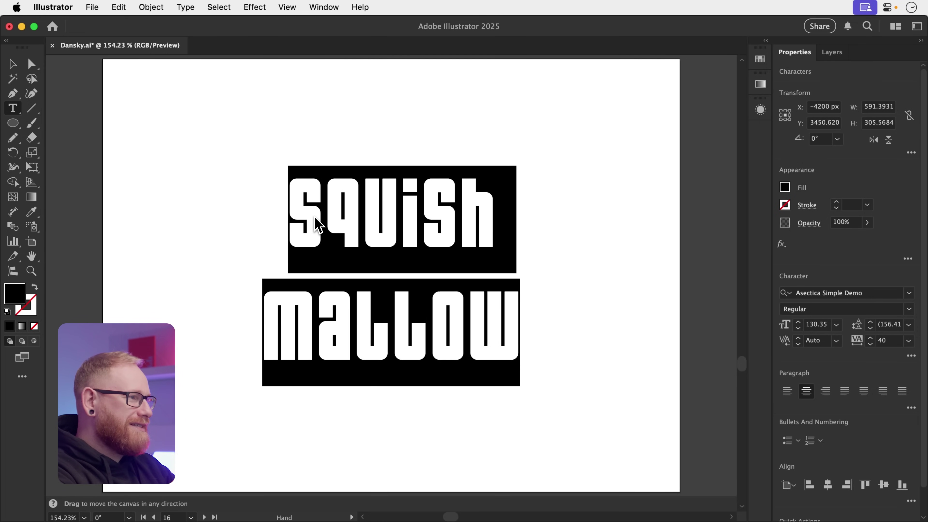
Step: Tighten the leading to about 126 pt so MALLOW sits close under SQUISH
key("alt+Up")
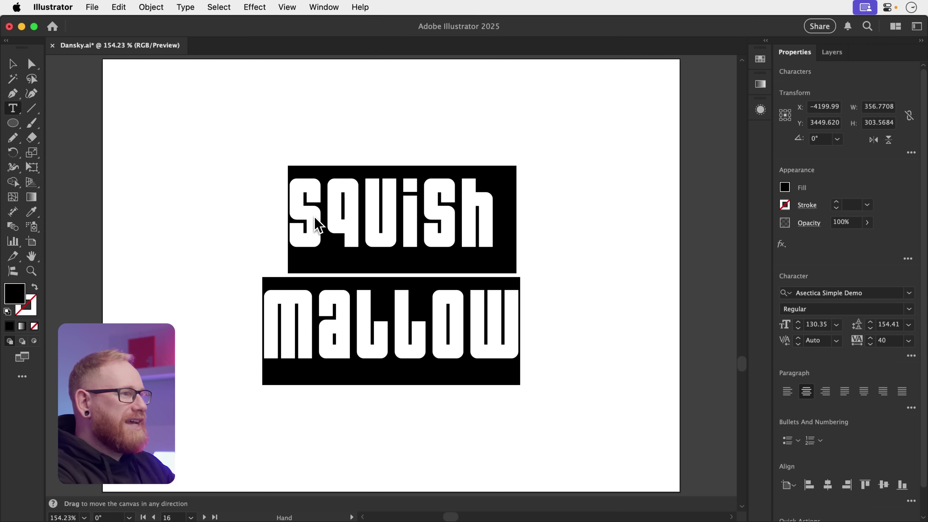
key("alt+Up")
key("alt+Up")
key("alt+Up")
key("alt+Up")
key("alt+Up")
key("alt+Up")
key("alt+Up")
key("alt+Up")
key("alt+Up")
key("alt+Up")
key("alt+Up")
key("alt+Up")
key("alt+Up")
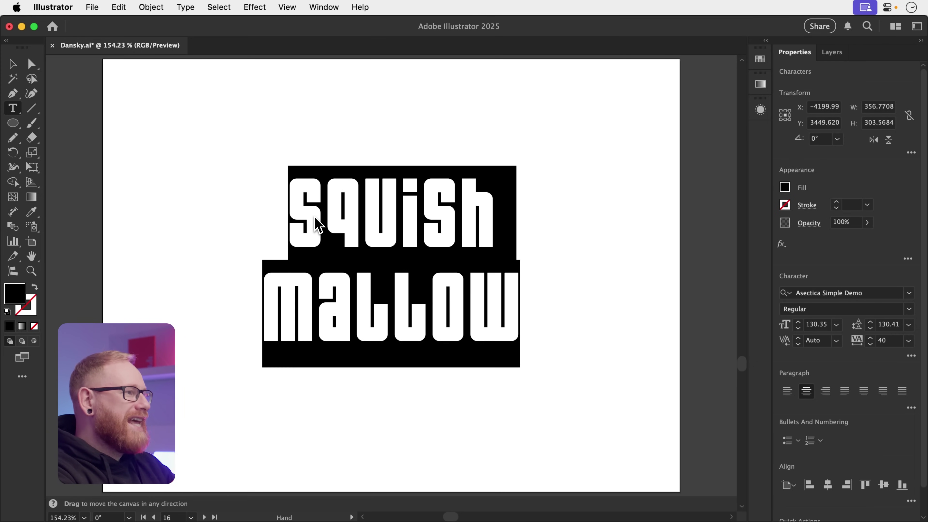
key("alt+Up")
key("alt+Up")
key("alt+Up")
key("alt+Up")
key("alt+Up")
key("alt+Up")
key("alt+Down")
key("alt+Down")
key("alt+Down")
key("alt+Down")
key("alt+Down")
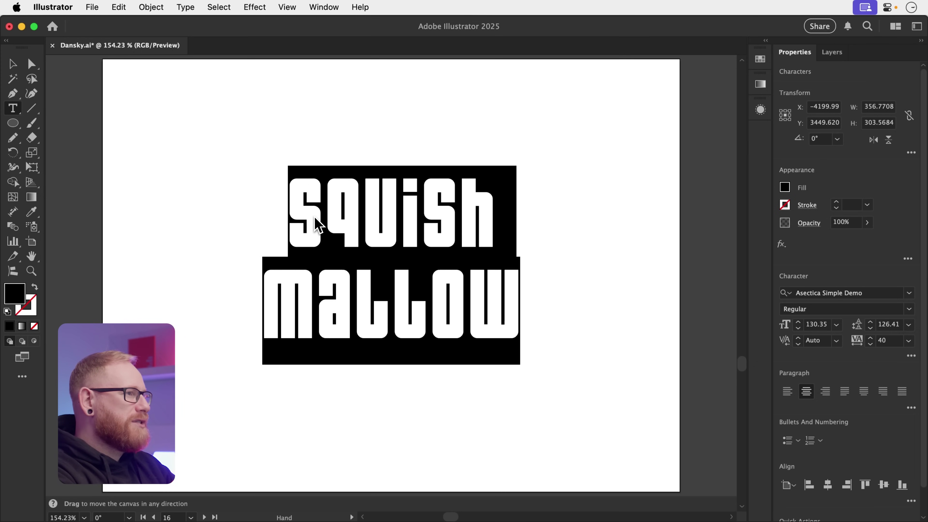
key("alt+Down")
key("alt+Down")
key("alt+Down")
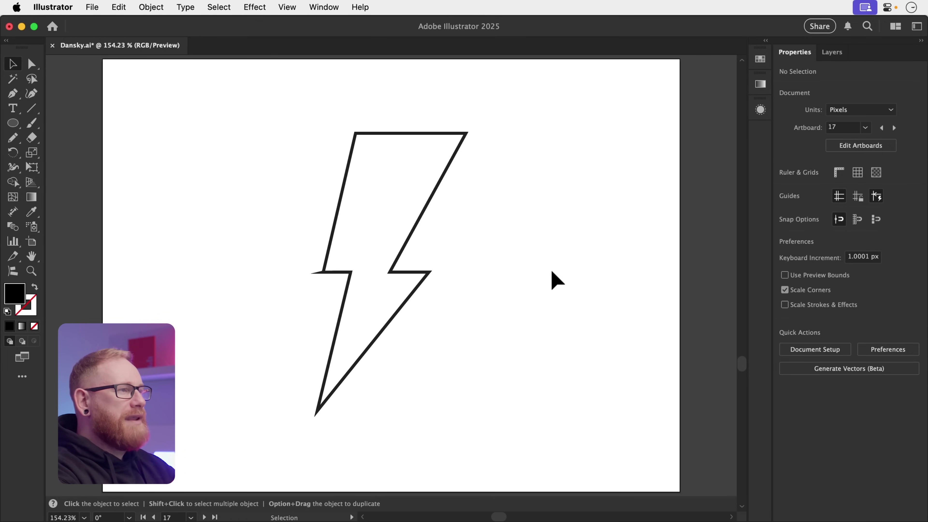
Step: Zoom deep into the bolt's left notch in Outline mode and switch to Direct Selection
key("z")
left_click_drag(323, 267, 595, 308)
left_click_drag(360, 288, 548, 330)
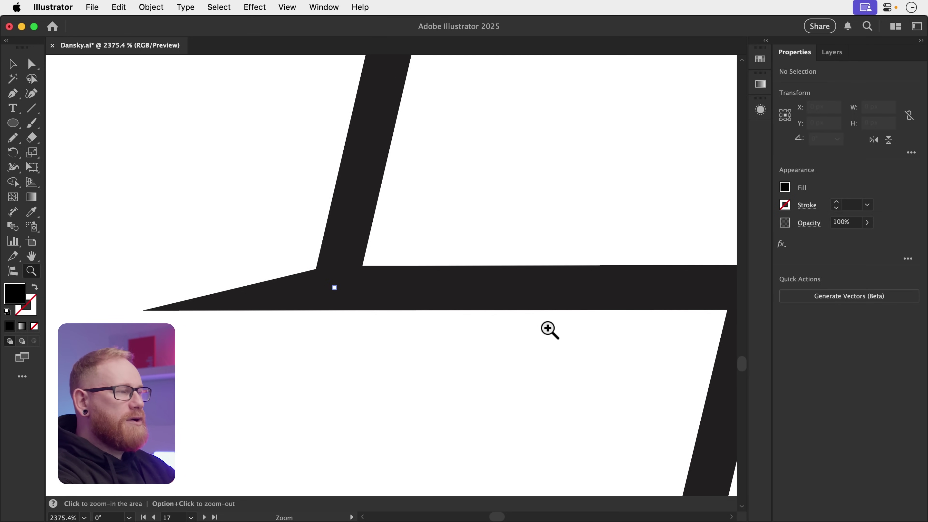
key("super+y")
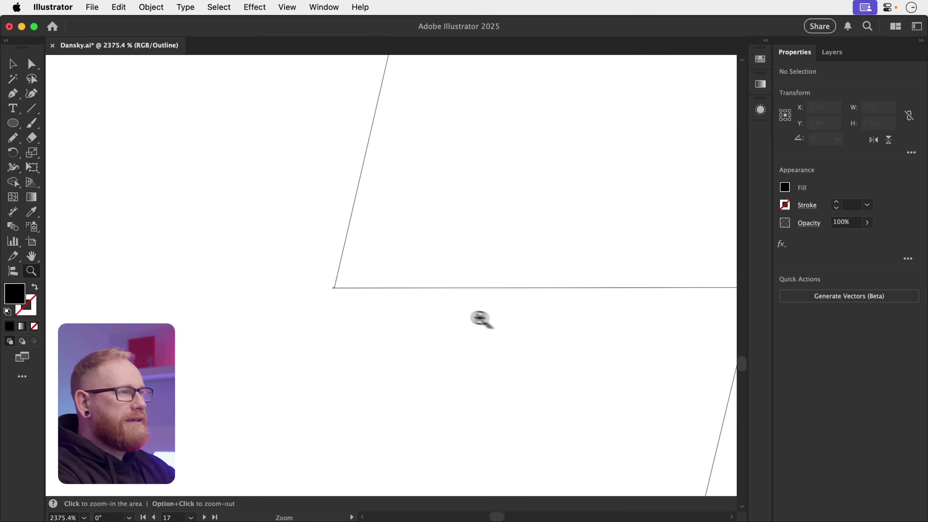
left_click_drag(346, 291, 647, 344)
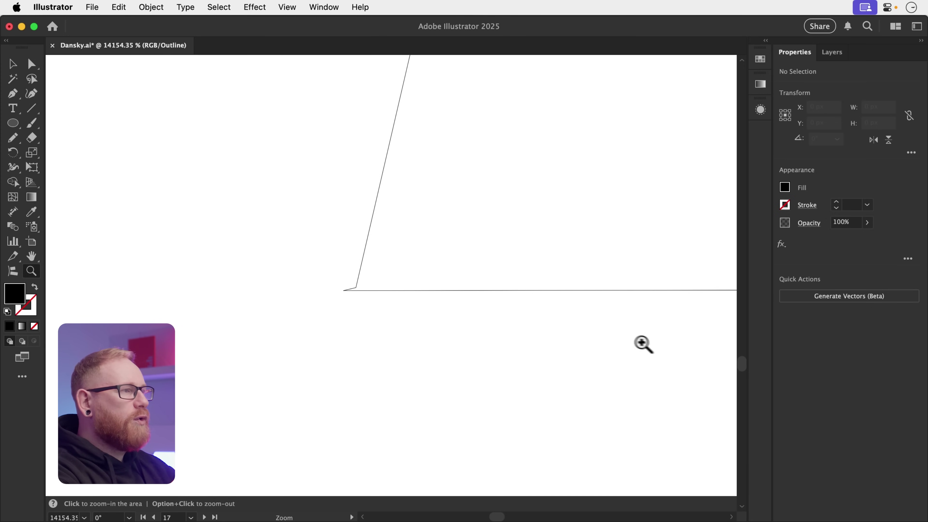
left_click_drag(356, 290, 544, 322)
key("a")
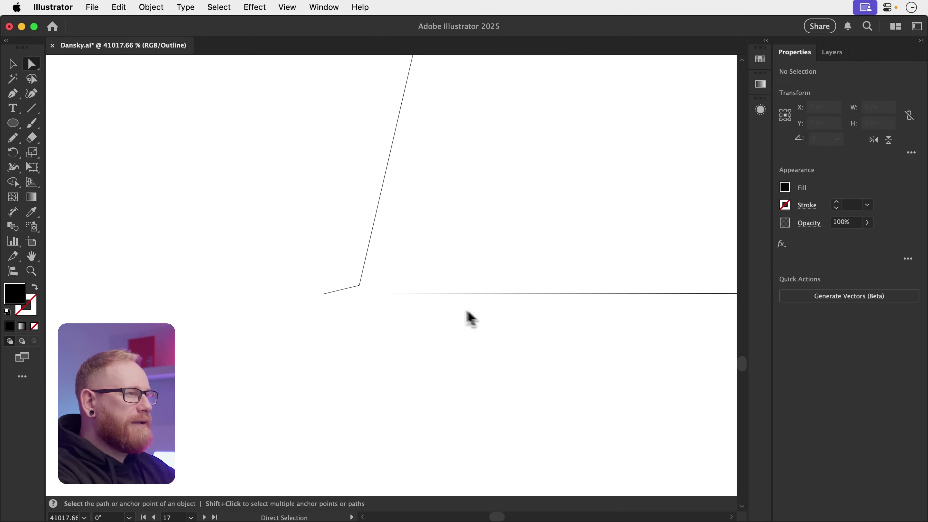
Step: Back in Preview, drag the bolt's loose end anchor onto the notch corner and select both anchors
left_click(323, 294)
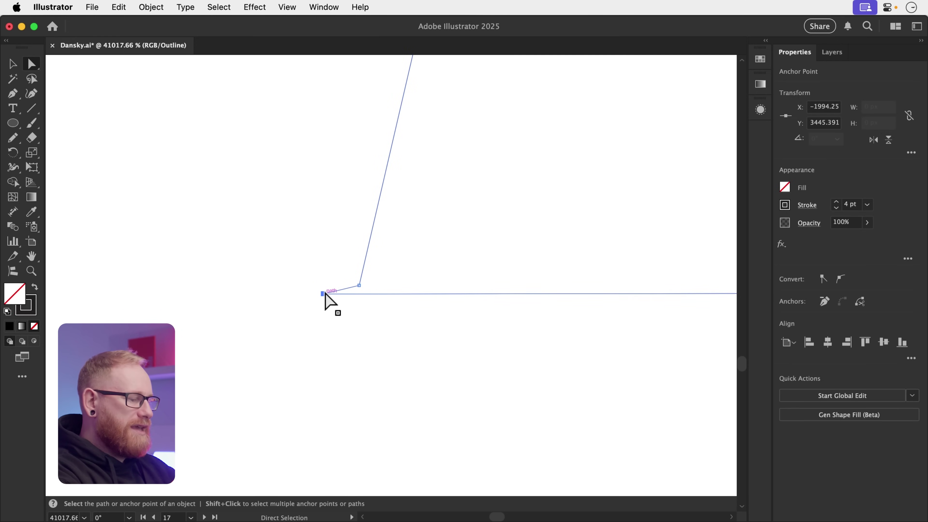
key("super")
key("super+y")
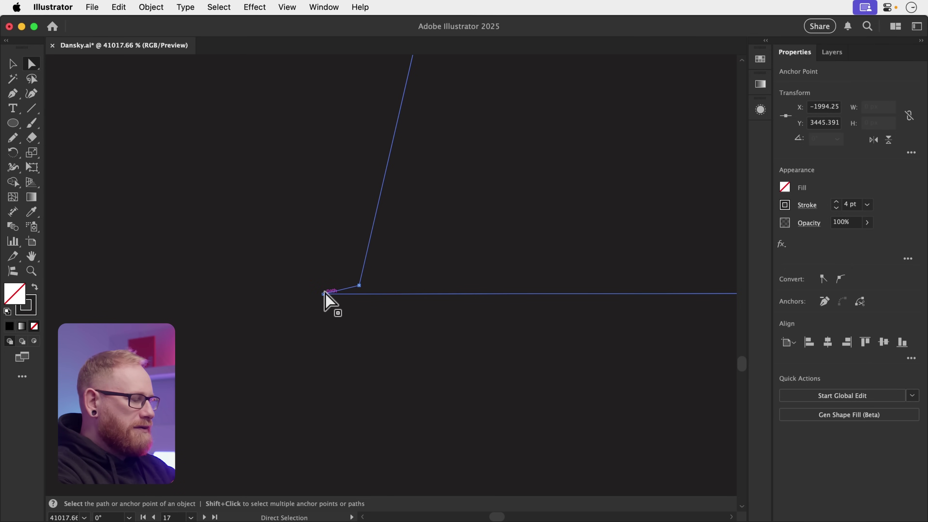
key("super+minus")
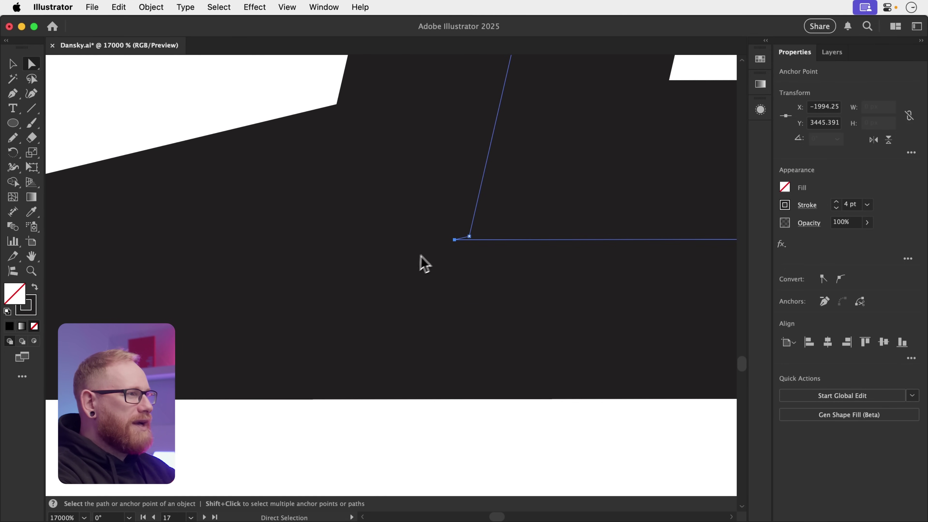
left_click_drag(449, 241, 471, 237)
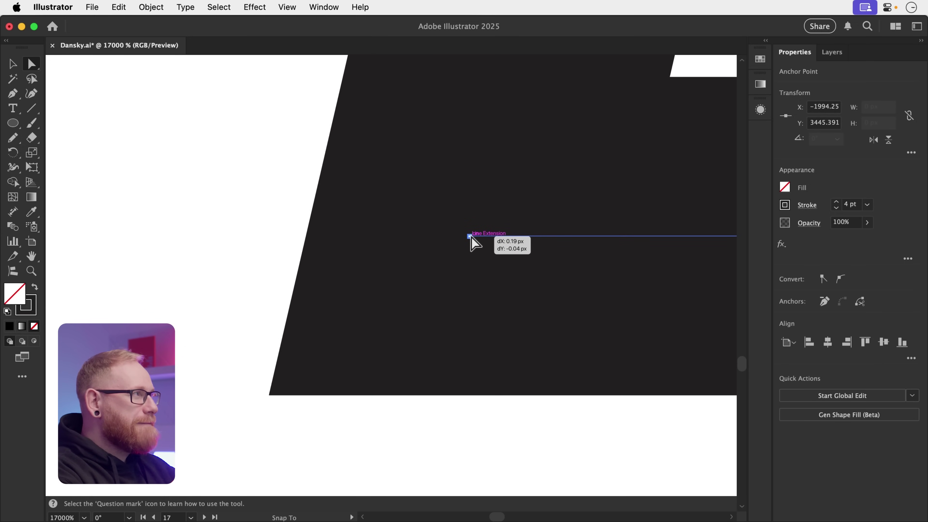
left_click_drag(473, 242, 481, 232)
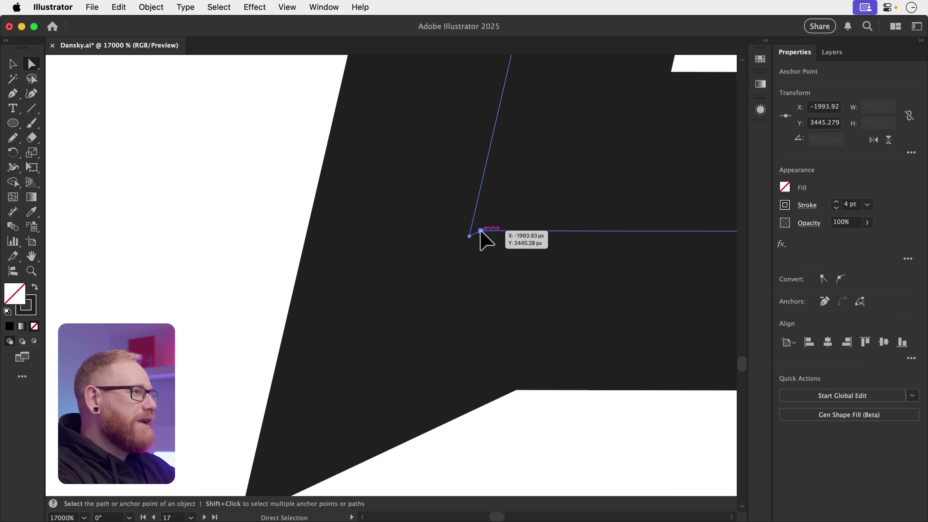
left_click(468, 236)
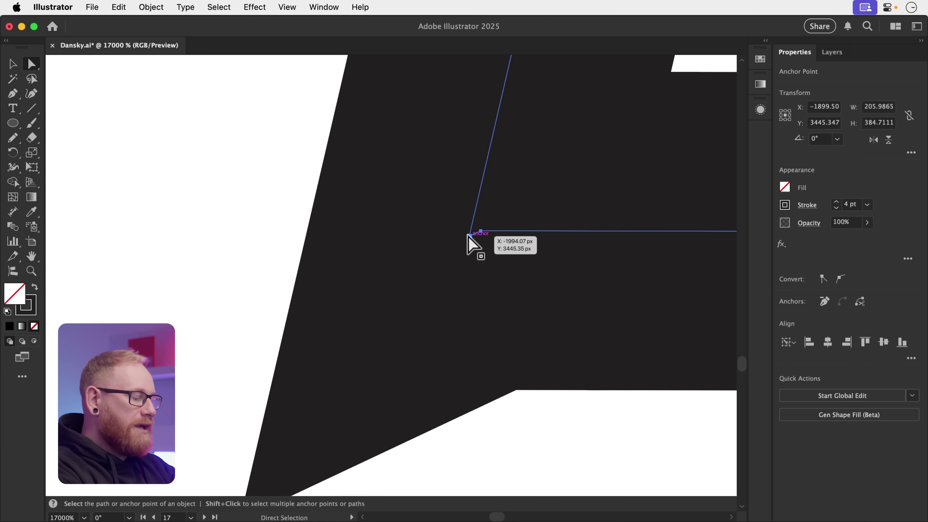
Step: Average both end anchors to one point using the Both option, then zoom out and deselect
key("super+alt+j")
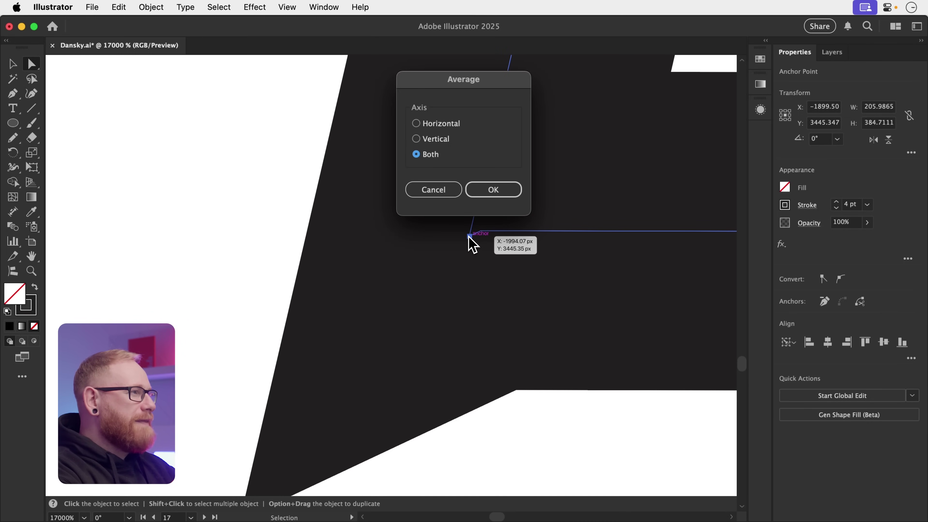
left_click(494, 189)
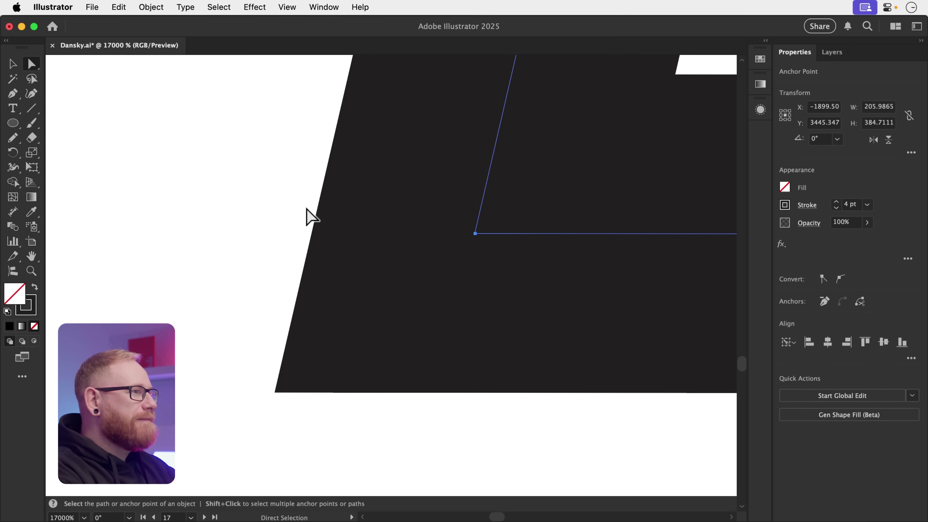
key("super+minus")
key("super+minus")
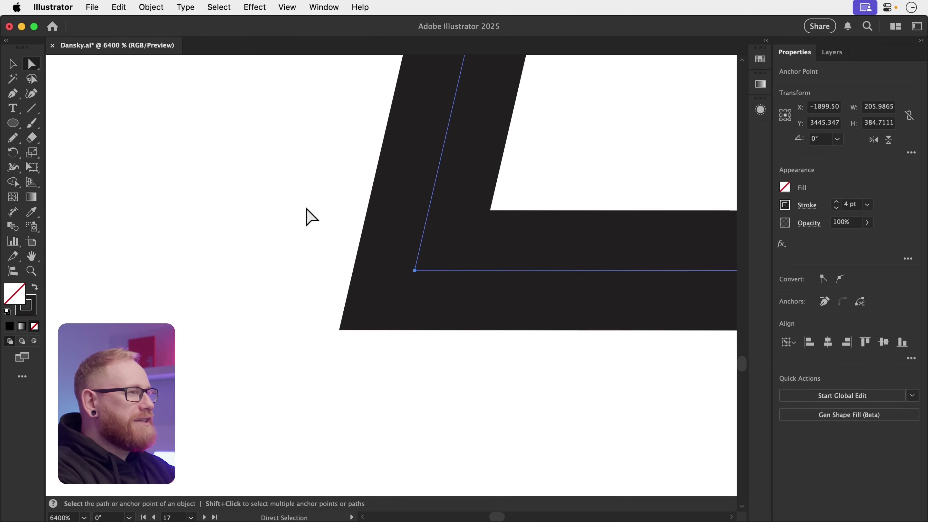
left_click(307, 209)
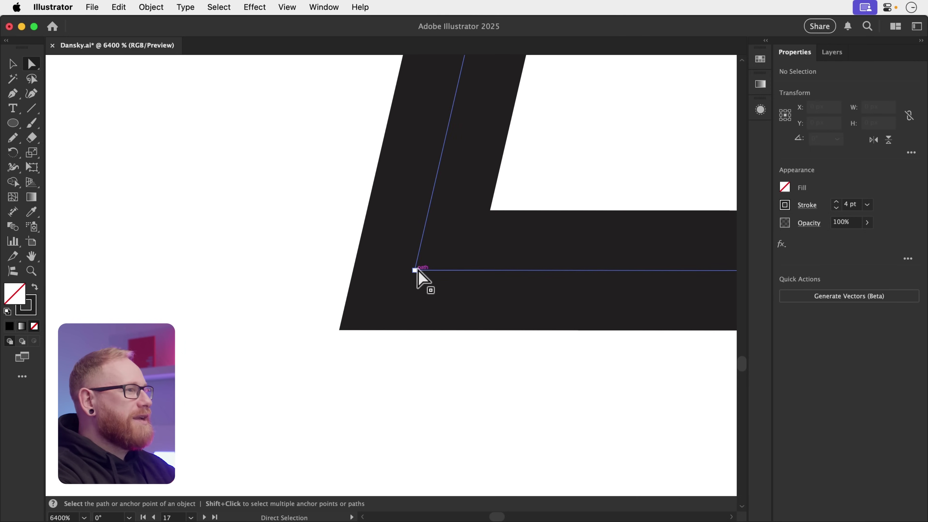
Step: Drag the merged corner anchor slightly to test it, then select it
mouse_move(415, 271)
left_mouse_down()
mouse_move(396, 264)
mouse_move(414, 272)
mouse_move(428, 253)
mouse_move(416, 271)
left_mouse_up()
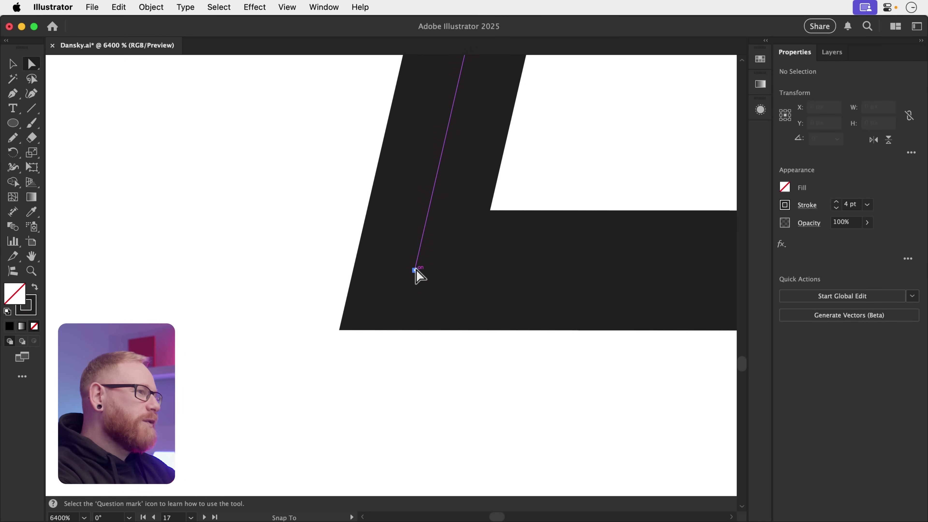
mouse_move(415, 270)
left_mouse_down()
mouse_move(403, 261)
mouse_move(414, 270)
left_mouse_up()
left_click(415, 270)
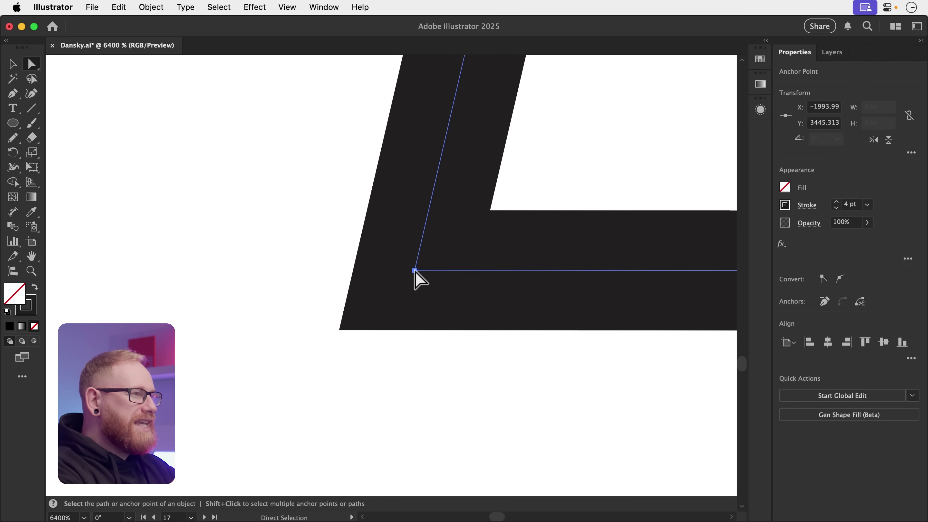
Step: Select the lightning bolt path at its corner and briefly check the Pathfinder panel
key("v")
left_click(344, 223)
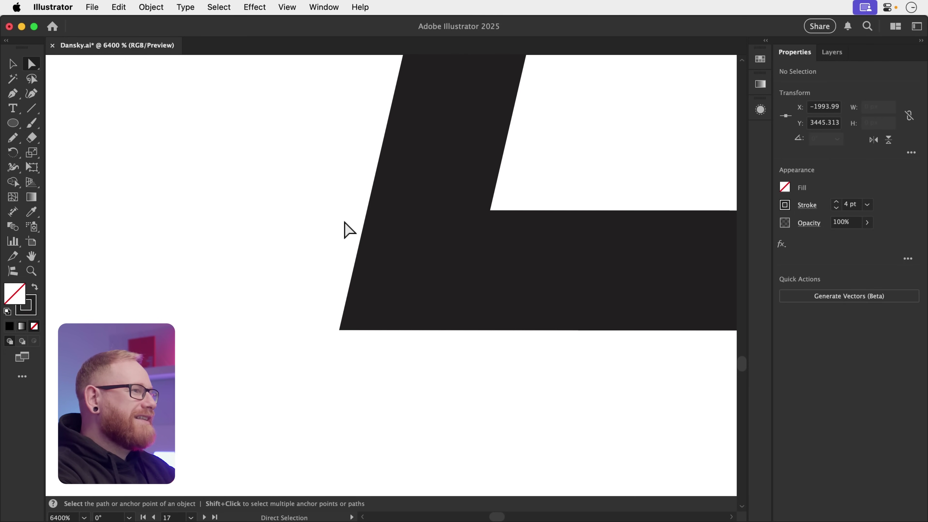
left_click_drag(347, 228, 490, 330)
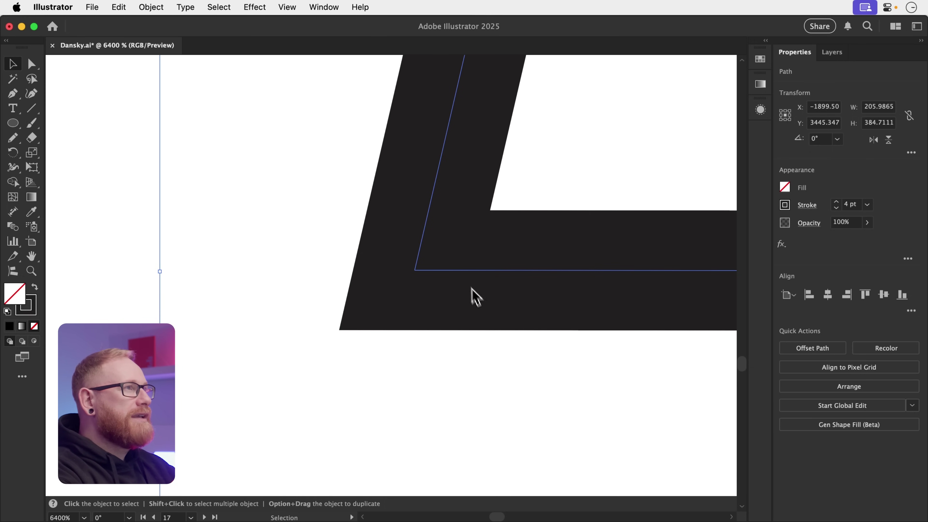
left_click(326, 7)
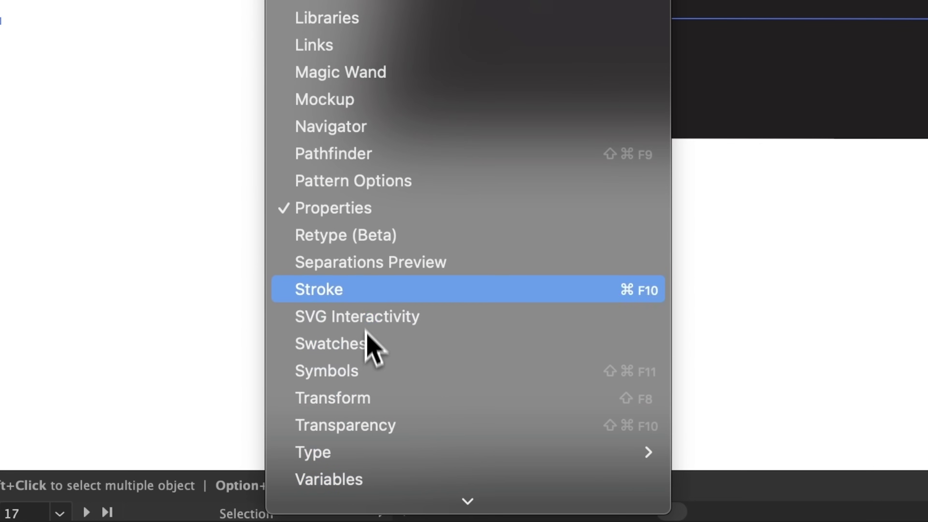
left_click(369, 161)
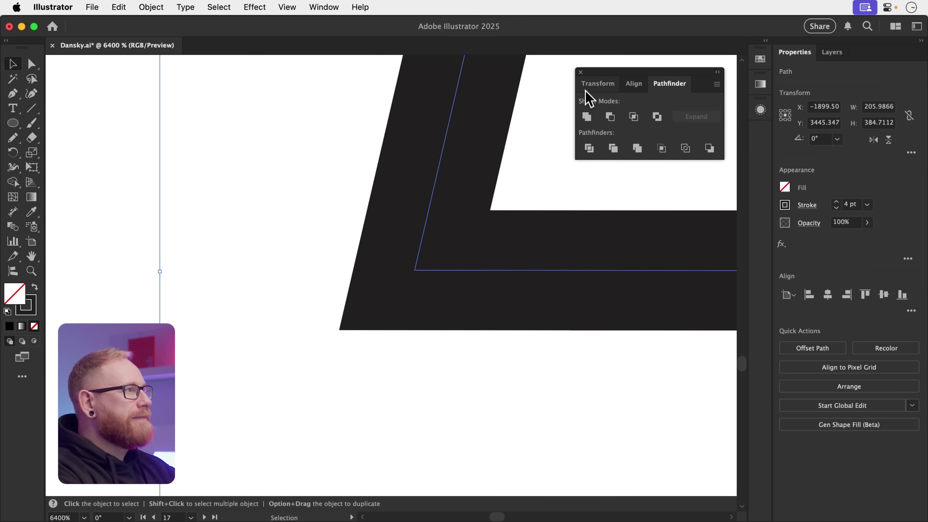
left_click(580, 72)
Step: Test-drag the repaired corner anchor, undo it, and fit the whole bolt in view, deselected
left_click(340, 227)
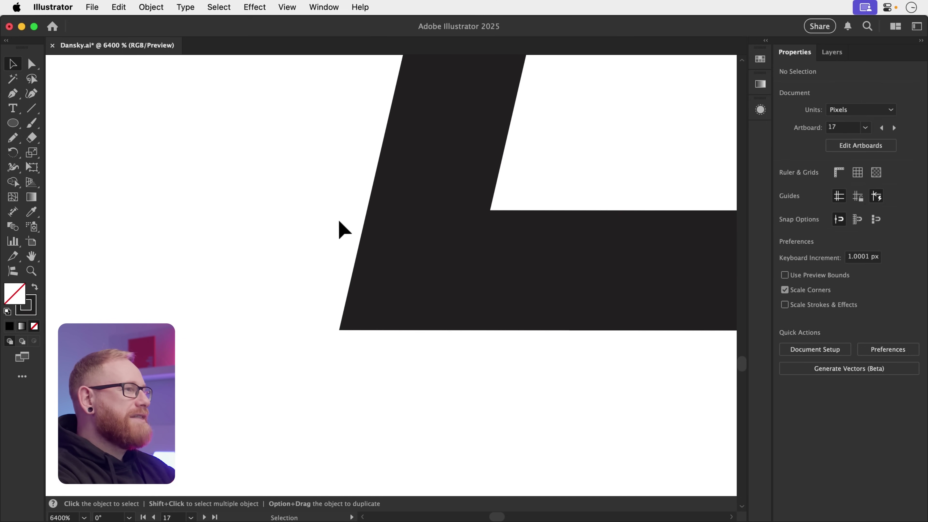
key("a")
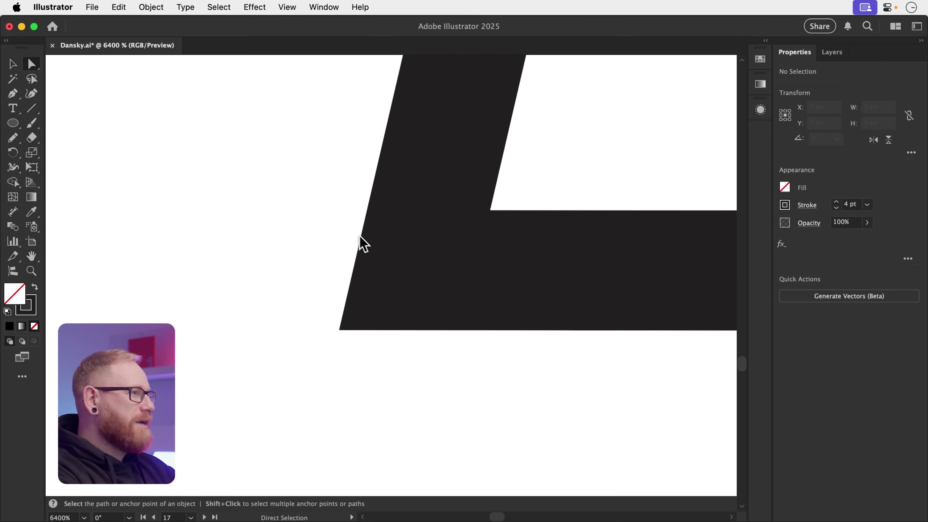
left_click_drag(414, 272, 347, 230)
key("super+z")
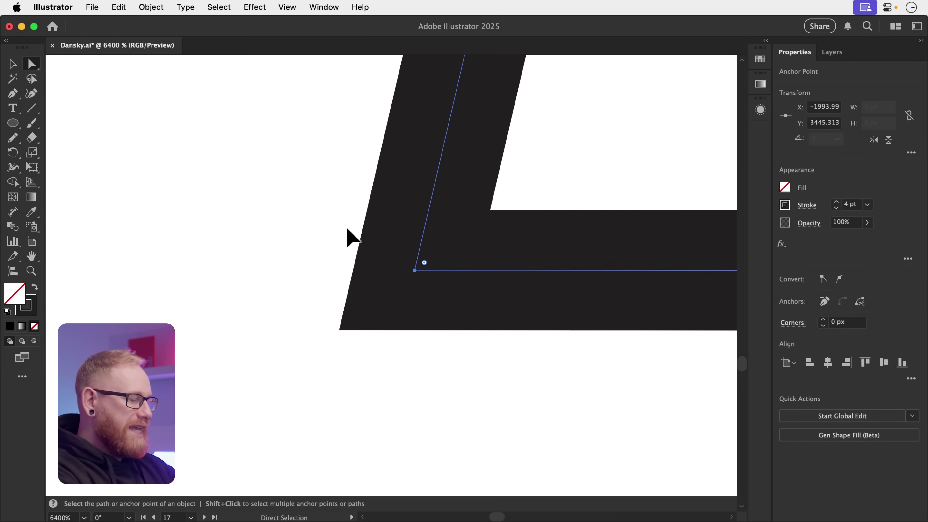
key("v")
key("super+0")
left_click(347, 229)
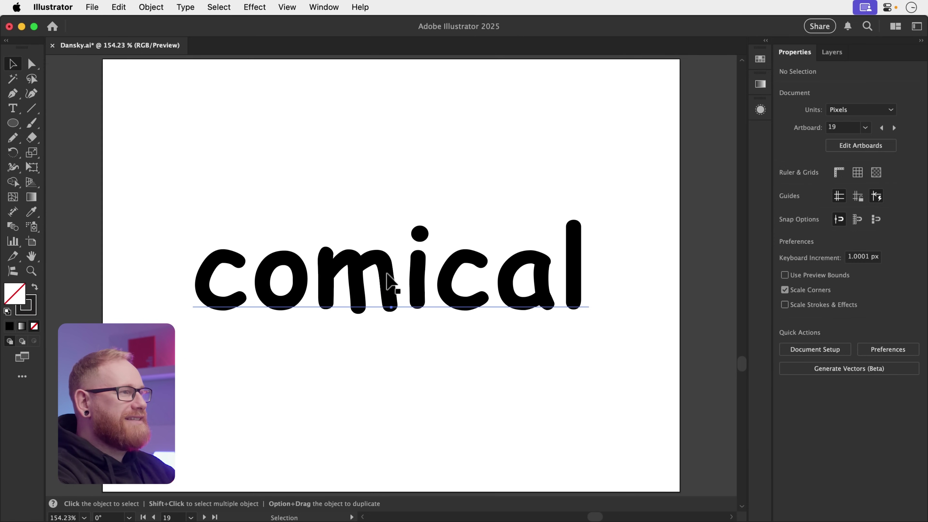
Step: Select the 'comical' text and apply Type > Create Outlines to it
left_click(581, 154)
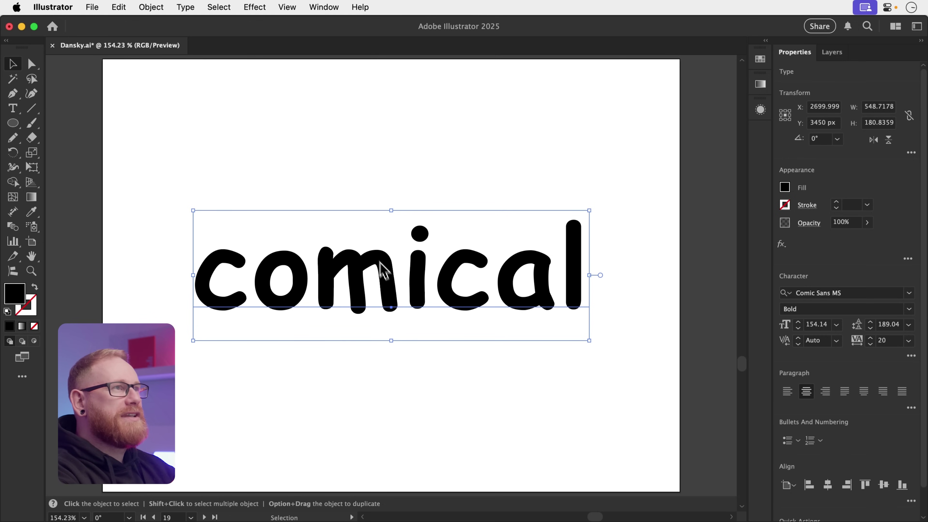
left_click(194, 10)
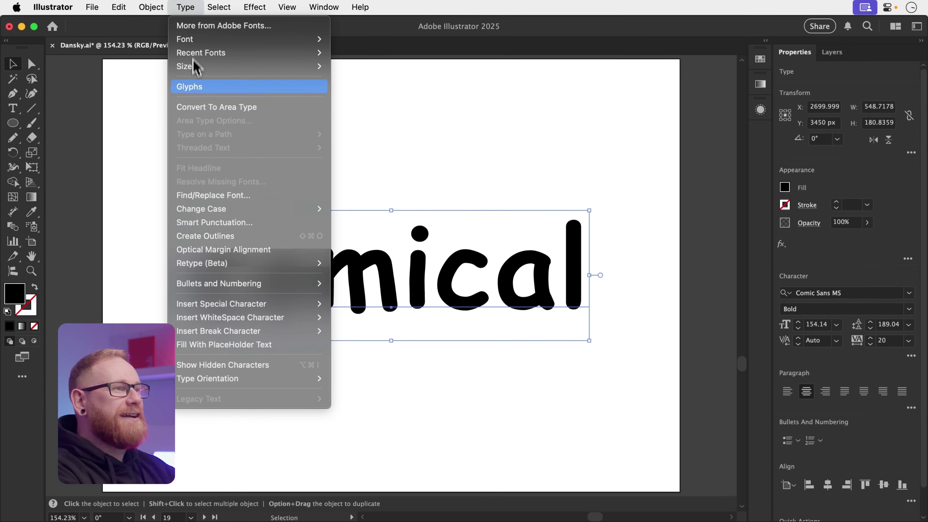
left_click(193, 238)
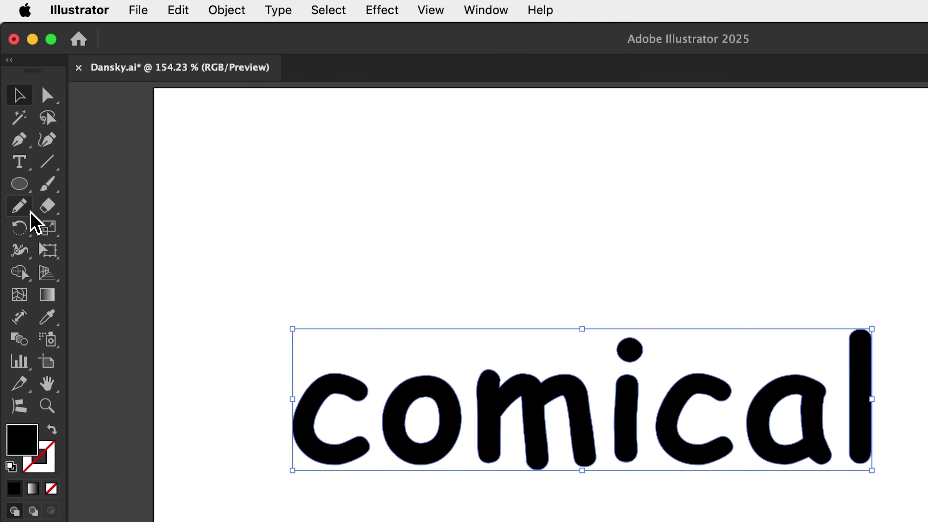
Step: Draw a Pencil drip hanging below the 'c' of 'comical', then deselect the lettering
double_click(30, 212)
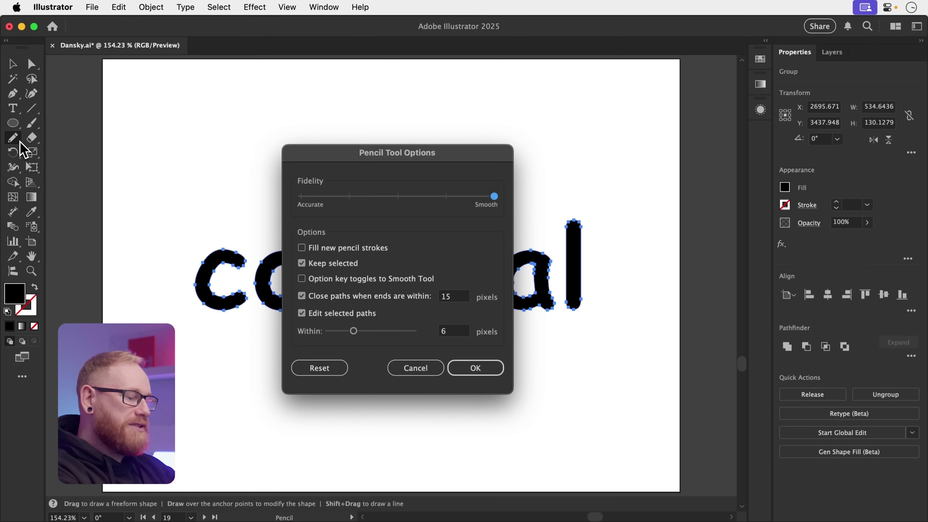
key("Return")
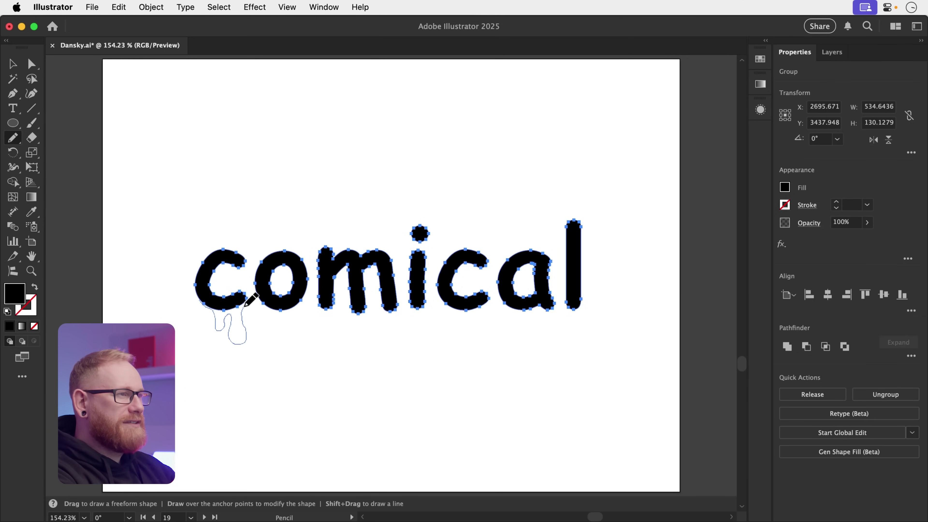
left_click_drag(251, 294, 251, 295)
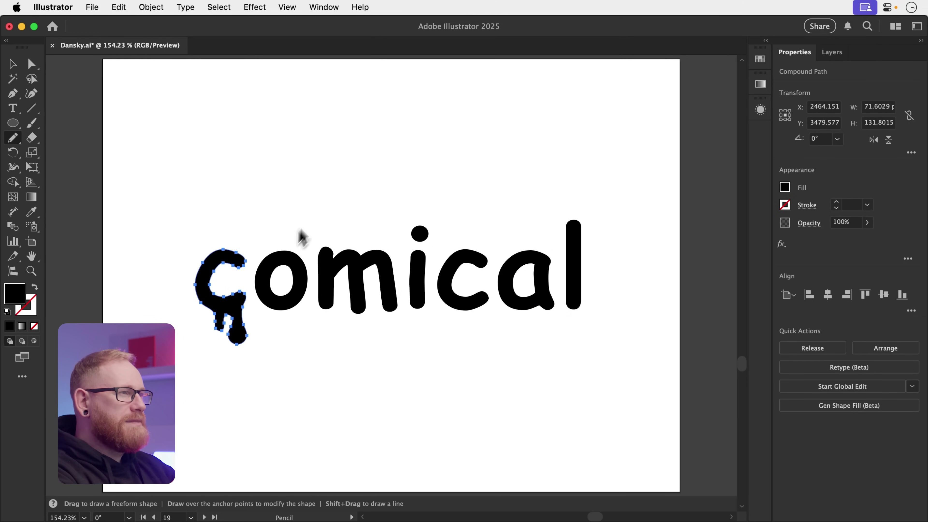
key("v")
left_click(328, 191)
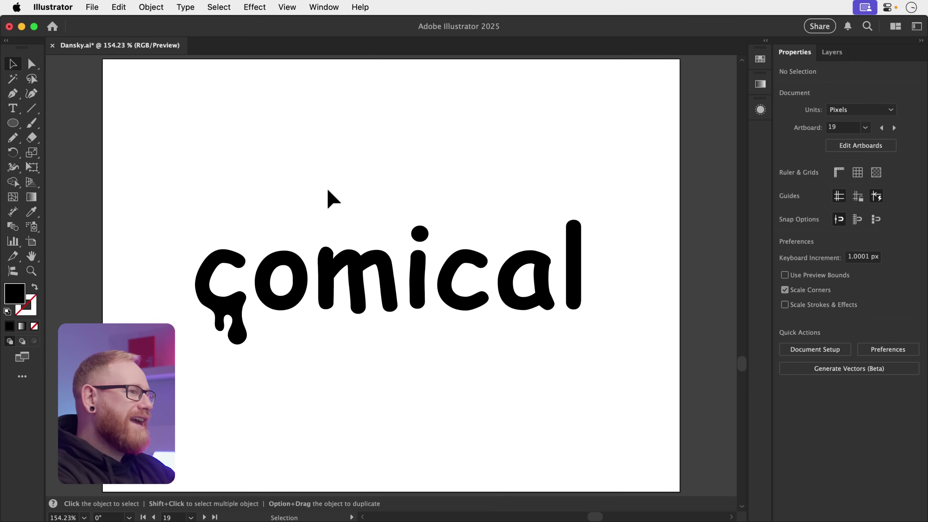
Step: On artboard 20, draw a trial wavy Pencil stroke and then delete it
key("shift+Page_Down")
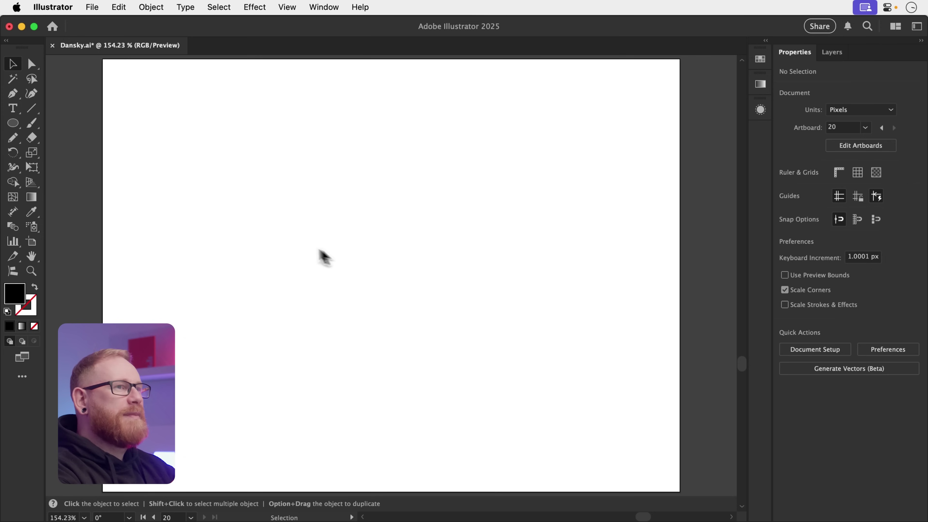
left_click(13, 139)
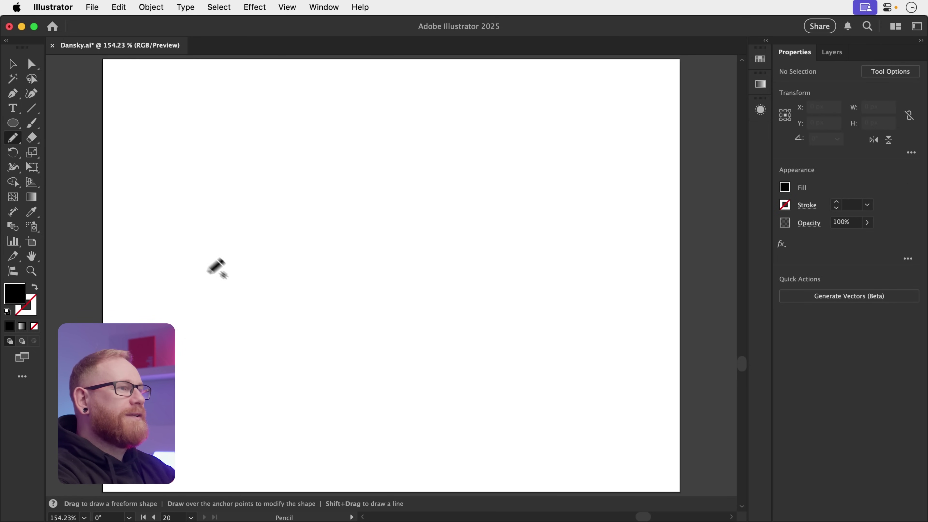
mouse_move(230, 289)
left_mouse_down()
mouse_move(310, 237)
mouse_move(382, 310)
mouse_move(556, 246)
left_mouse_up()
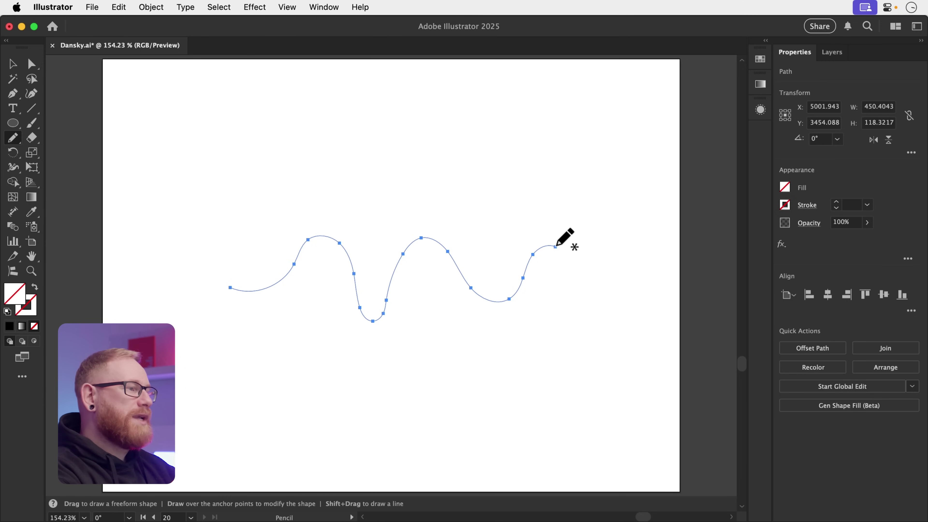
key("v")
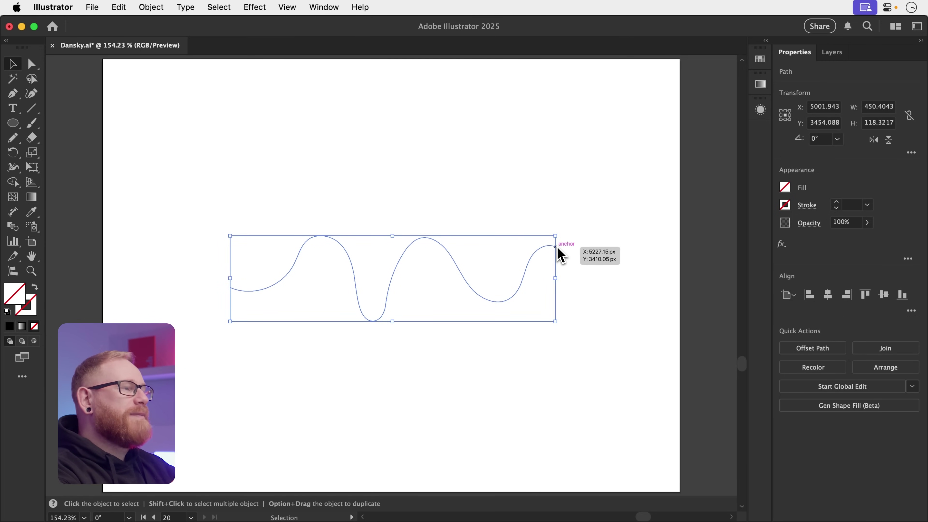
key("Delete")
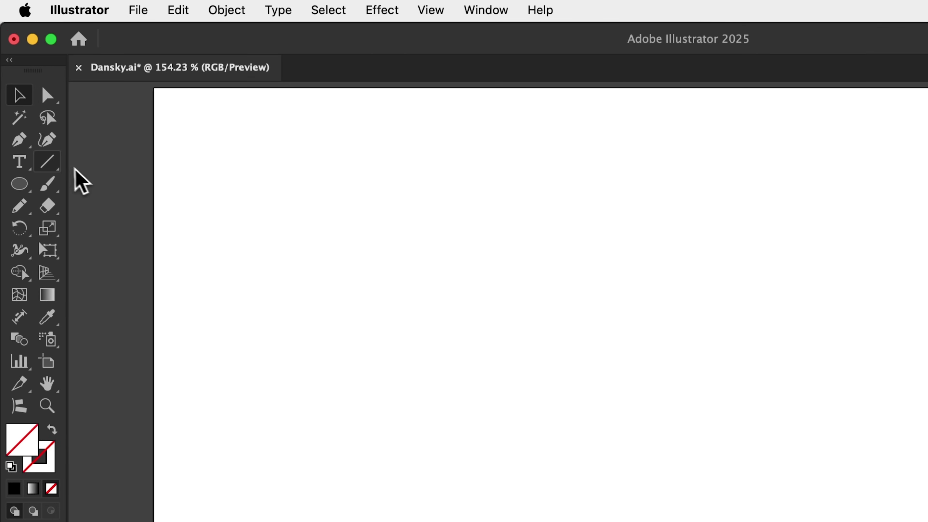
Step: Draw a horizontal line about 450 px long across artboard 20 with a 5 pt stroke
left_click(32, 108)
left_click_drag(577, 406, 335, 406)
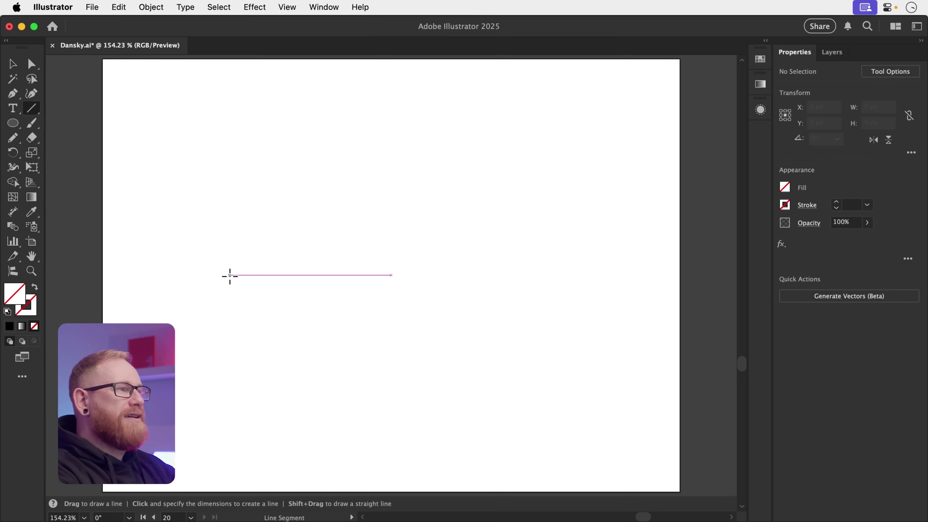
left_click_drag(229, 275, 554, 271)
key("v")
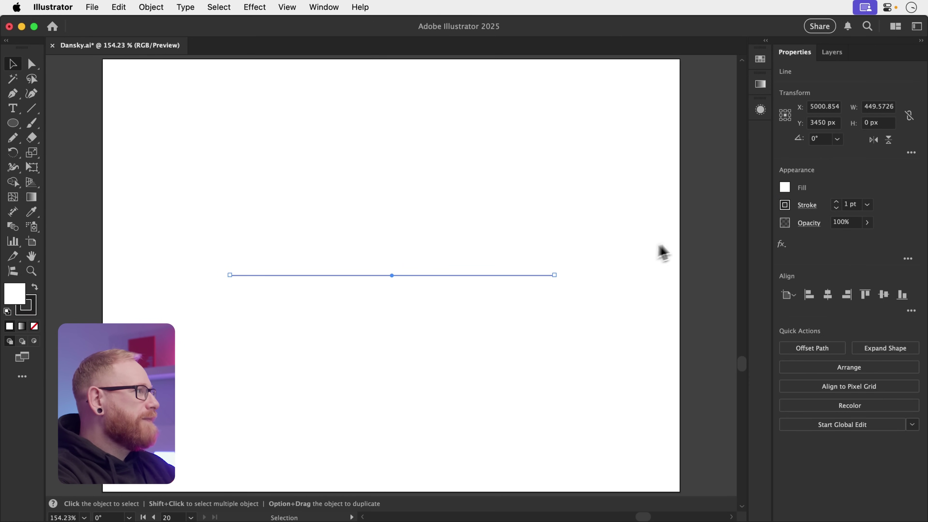
left_click(835, 202)
left_click(836, 202)
left_click(836, 202)
left_click(835, 202)
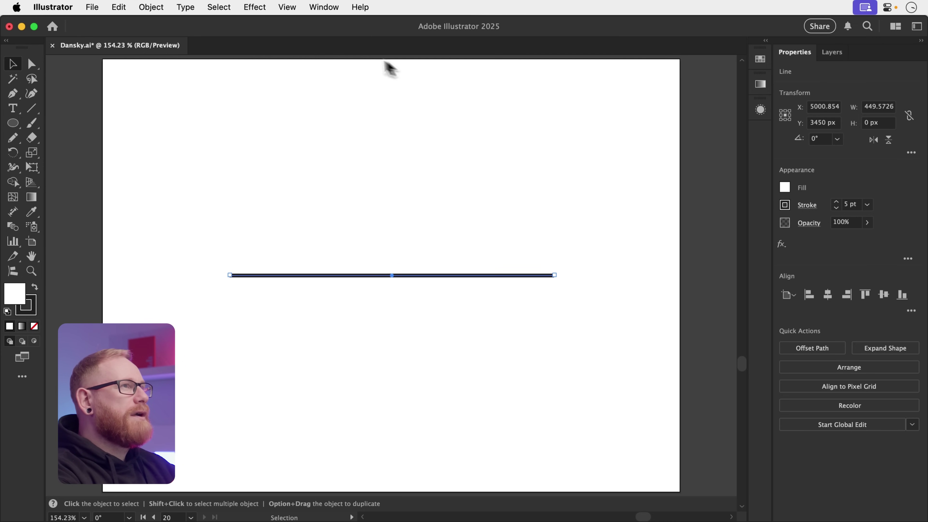
left_click(262, 8)
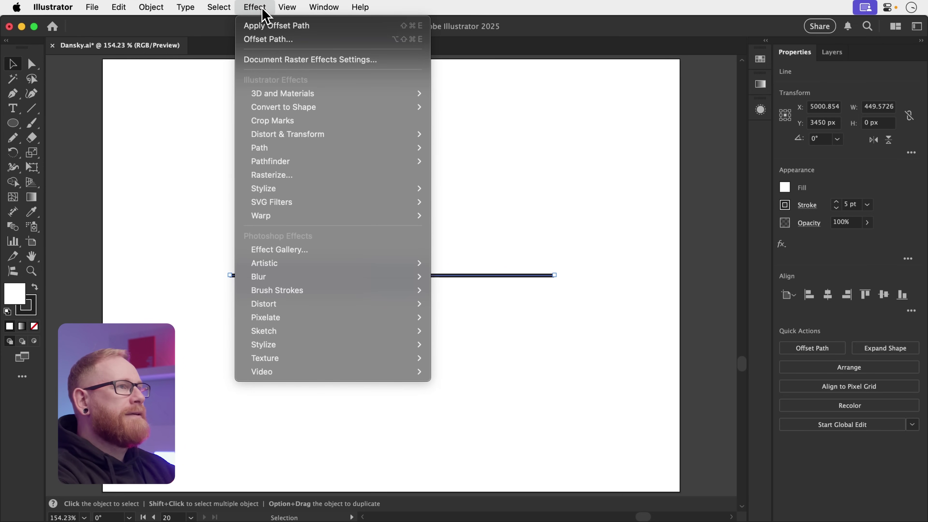
Step: Apply a Zig Zag effect to the line: size 39 px, 11 ridges per segment, smooth points
mouse_move(272, 135)
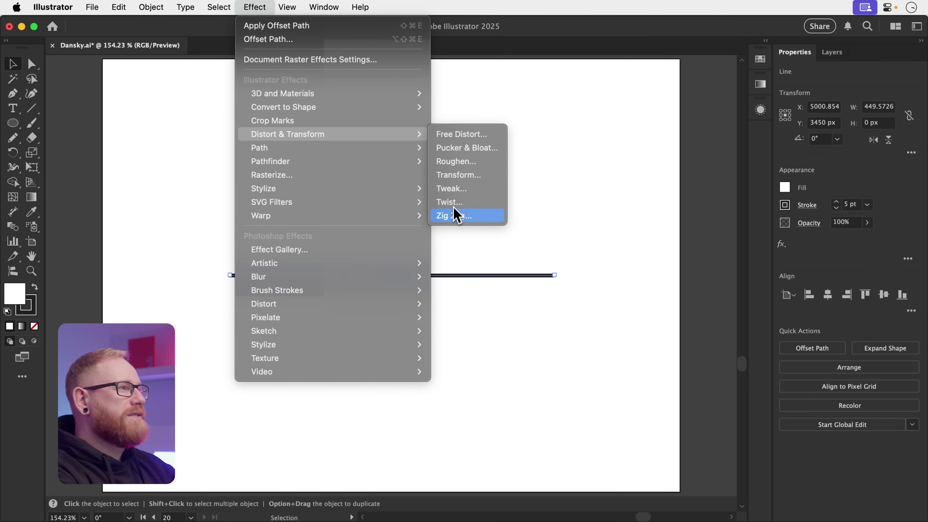
left_click(454, 216)
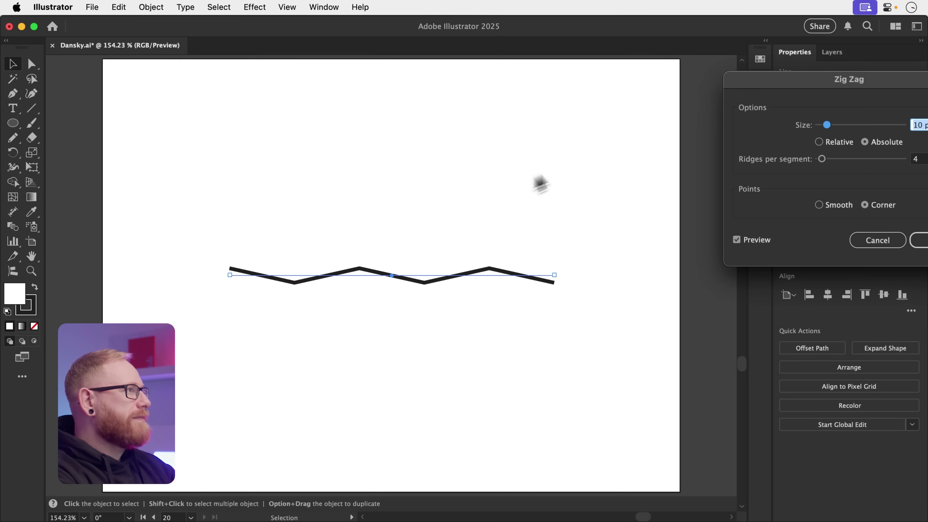
left_click_drag(798, 83, 543, 82)
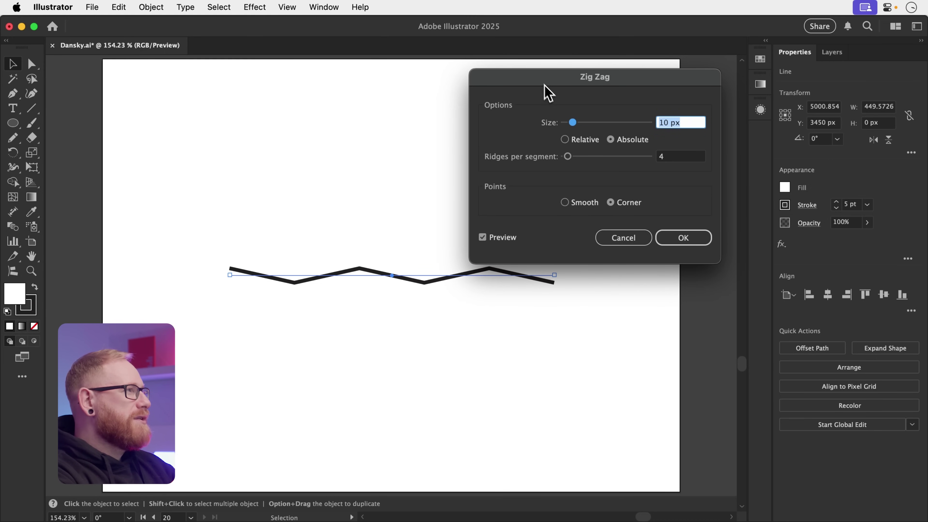
left_click_drag(574, 123, 579, 157)
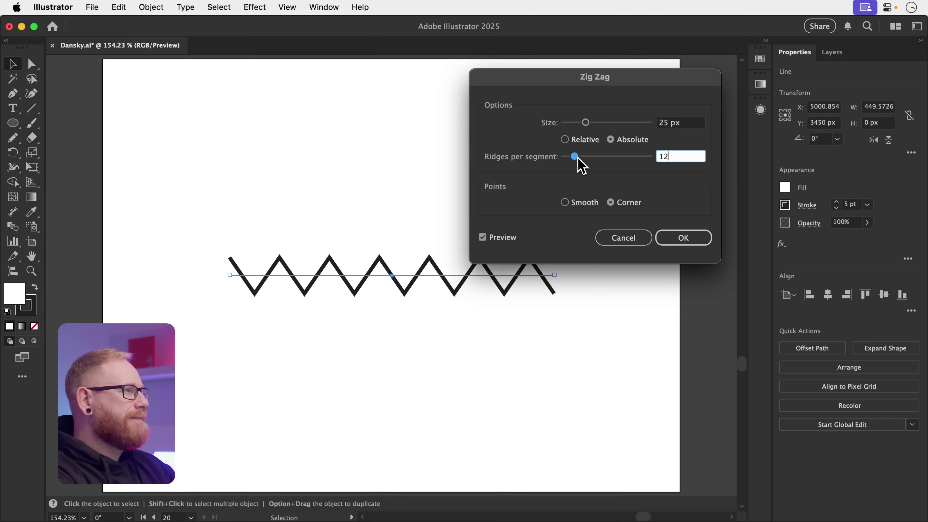
left_click(566, 203)
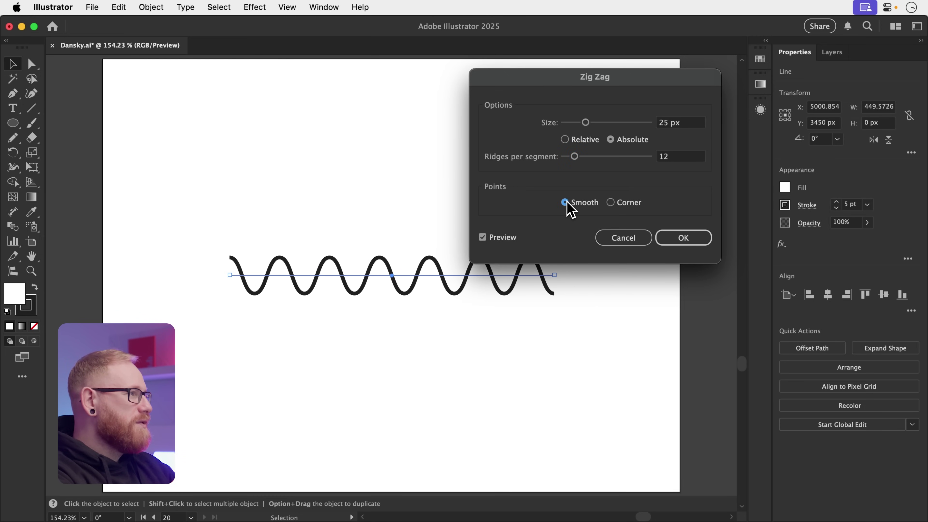
mouse_move(585, 122)
left_mouse_down()
mouse_move(577, 123)
mouse_move(599, 125)
left_mouse_up()
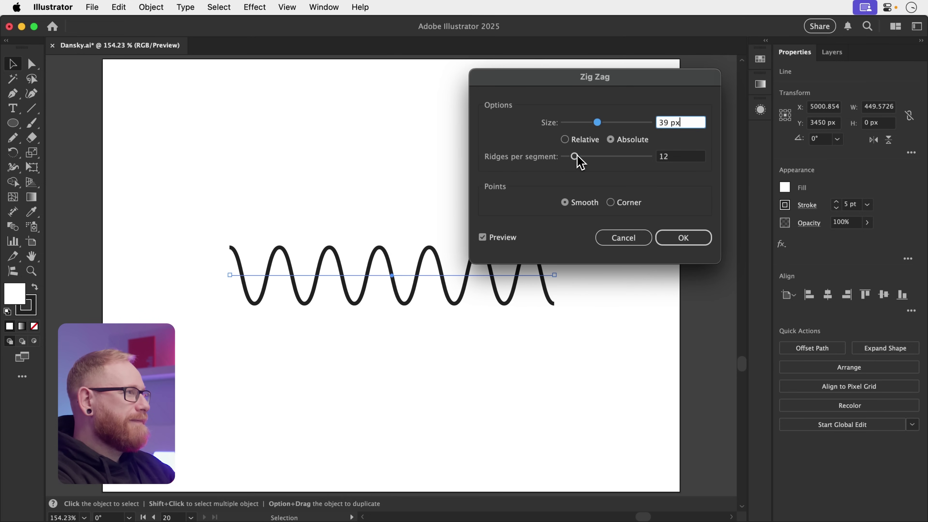
left_click_drag(575, 156, 574, 157)
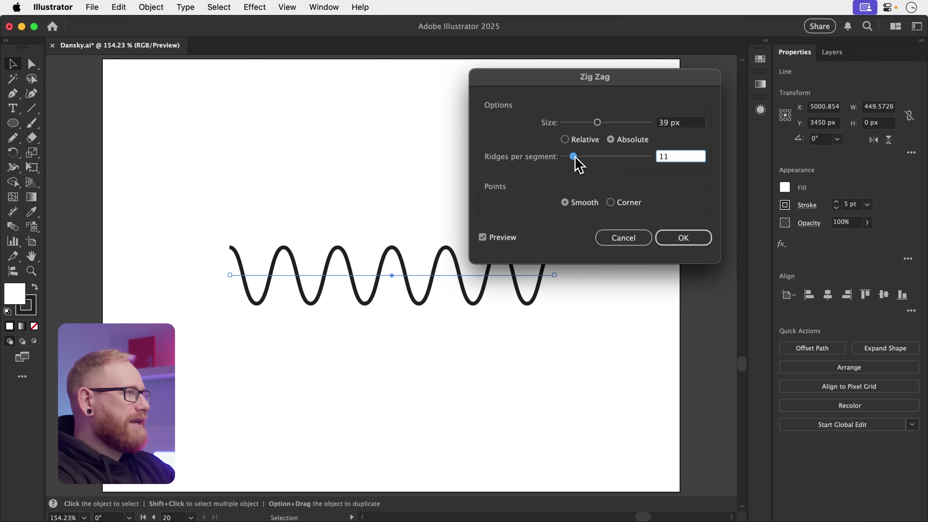
left_click(678, 237)
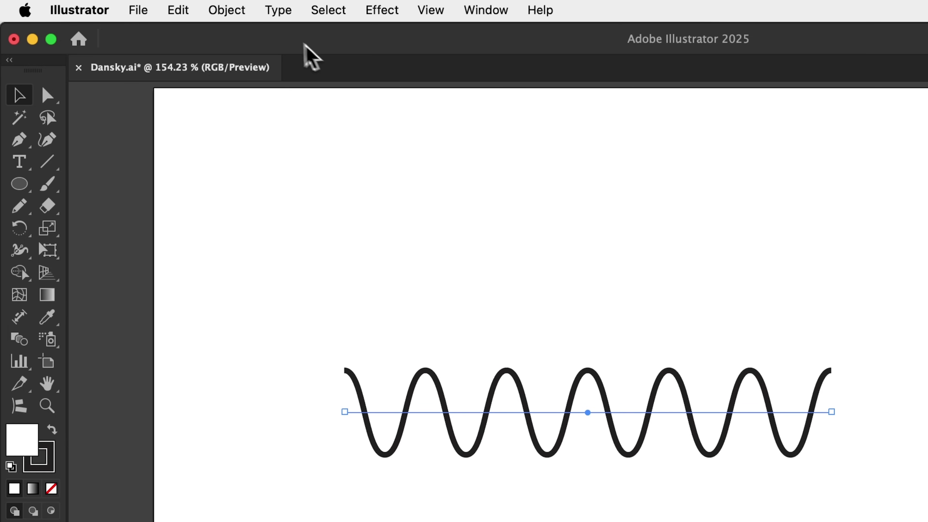
Step: Expand the wave's appearance into an editable path and deselect it
left_click(244, 18)
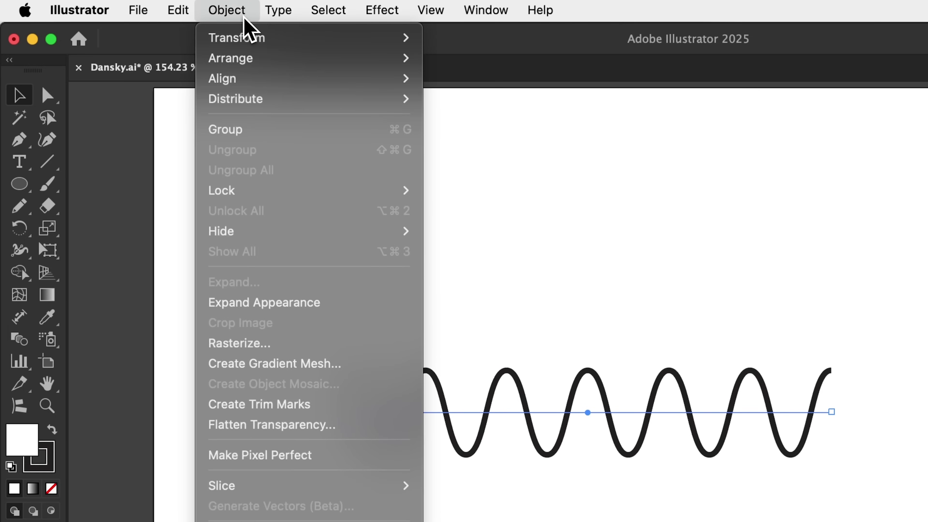
left_click(241, 310)
left_click(241, 315)
key("p")
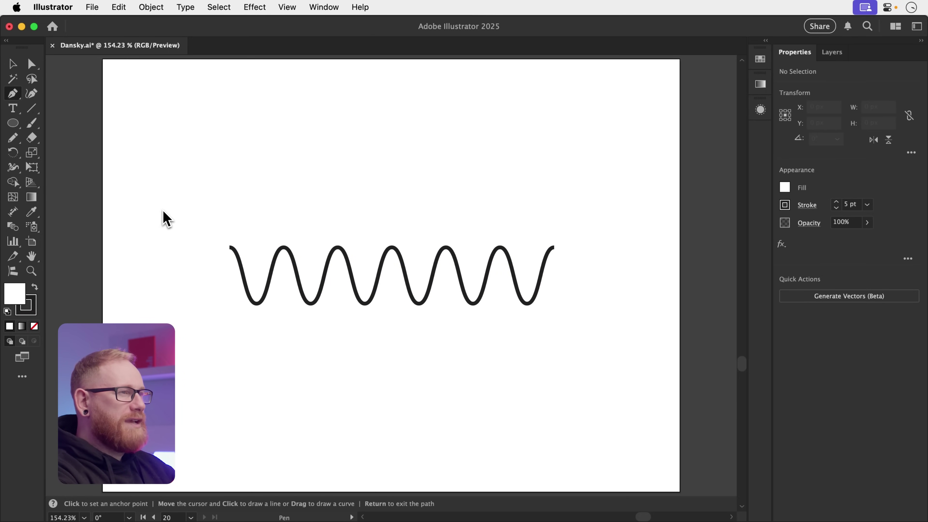
Step: Close the wave into a pool outline with Pen corners at both ends and a base, then nudge it up
left_click(229, 247)
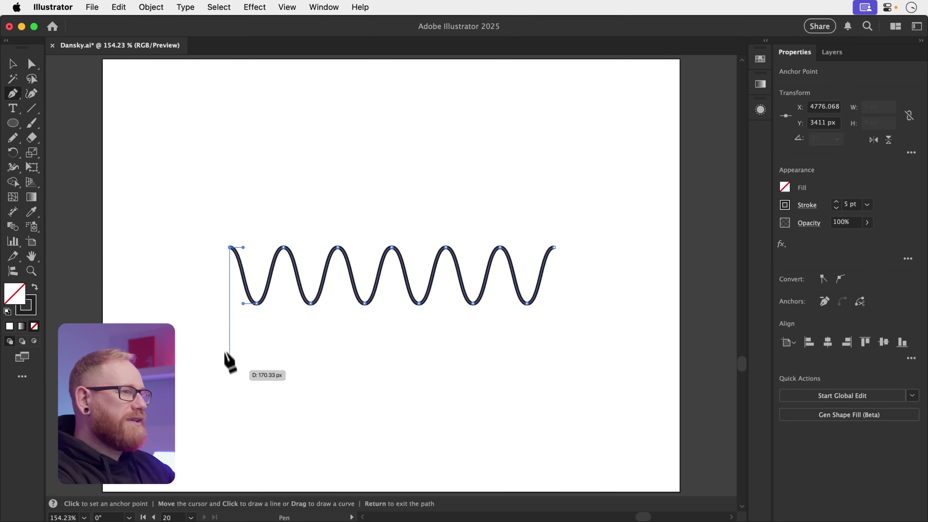
left_click(229, 381)
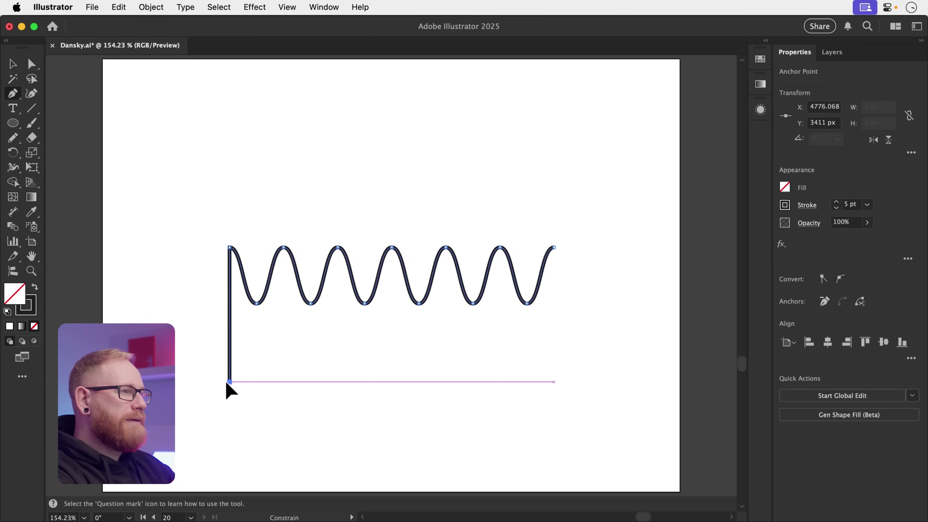
left_click(554, 381)
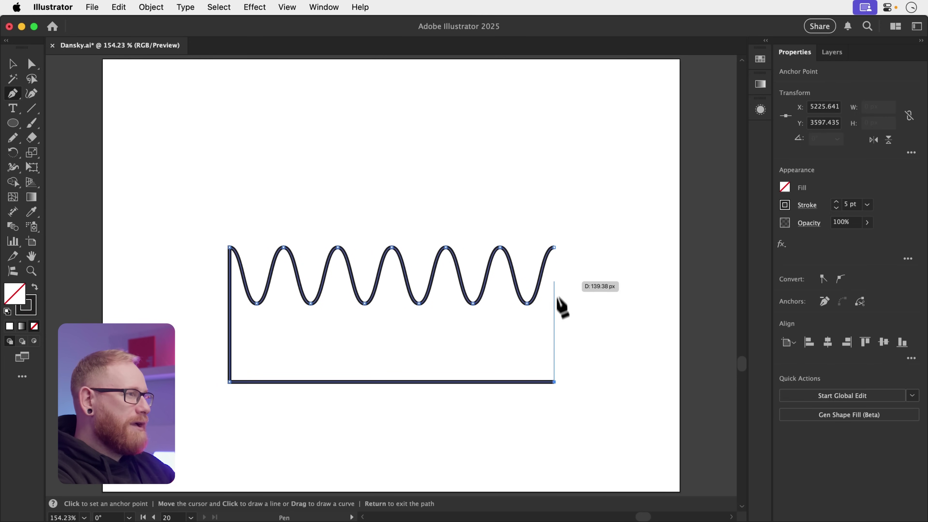
left_click(554, 248)
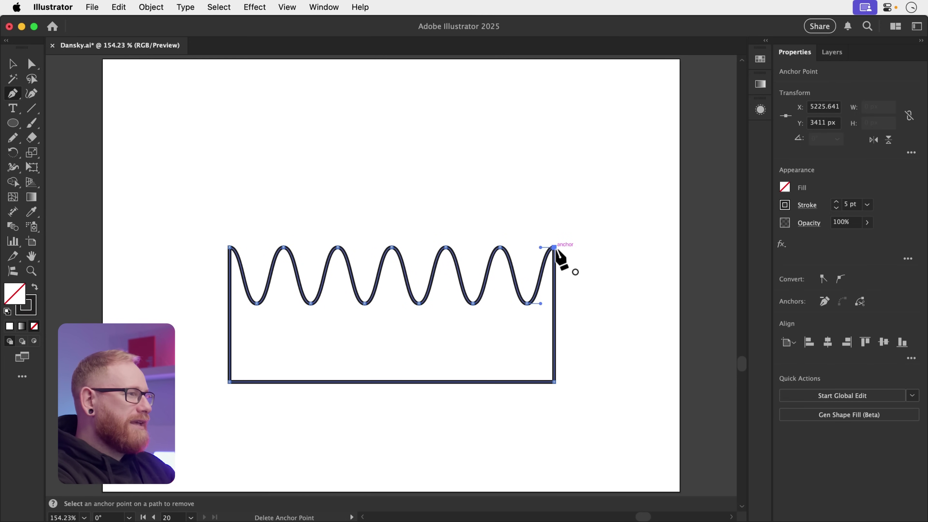
key("v")
left_click(502, 223)
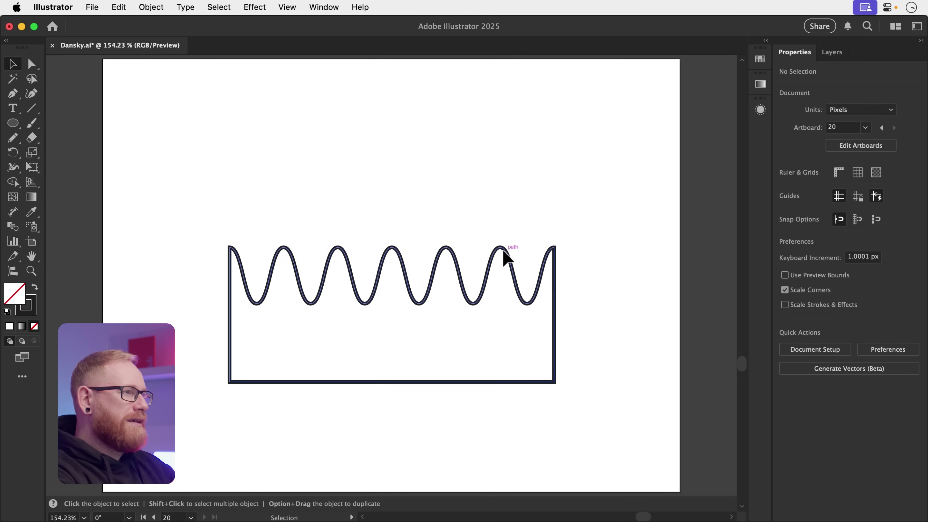
left_click_drag(500, 248, 503, 220)
Step: Select the wave's anchor points and scale them vertically to about 17.58% to flatten the ripples
key("a")
left_click_drag(246, 190, 534, 301)
key("s")
left_click_drag(385, 290, 386, 261)
key("v")
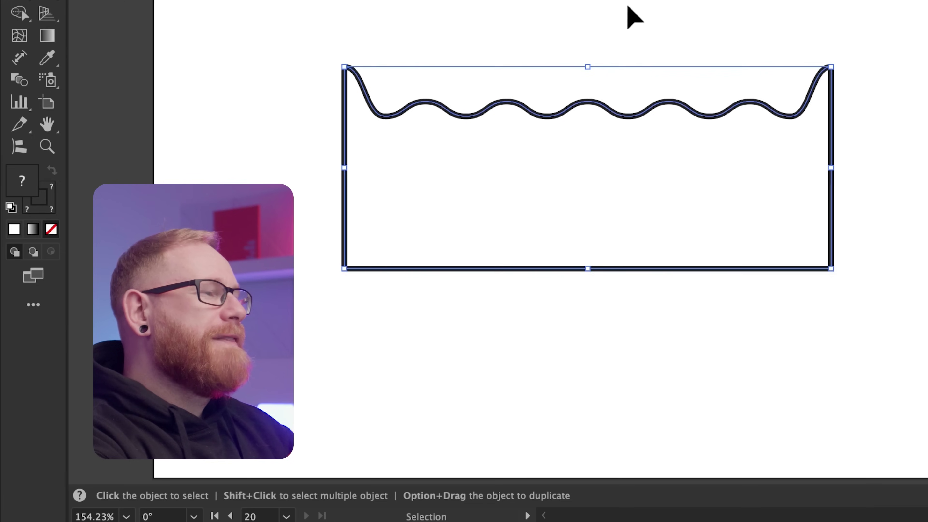
left_click(424, 187)
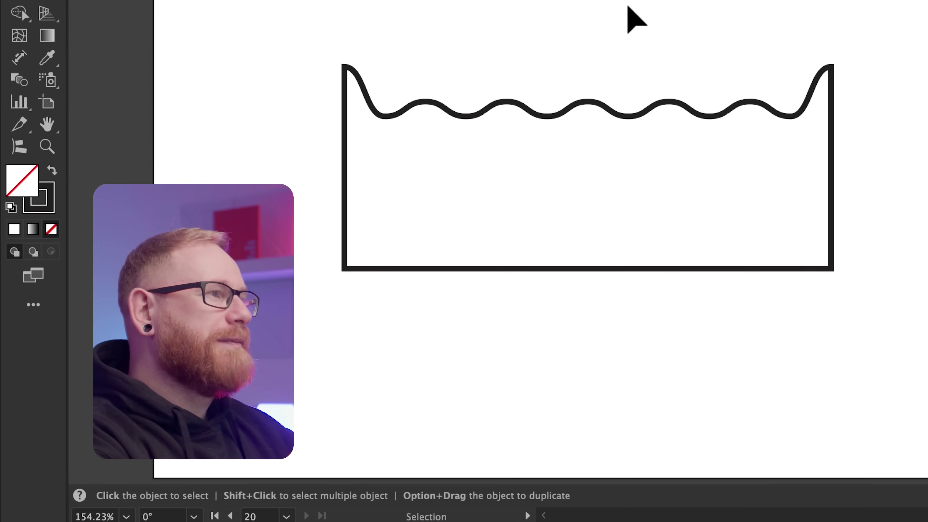